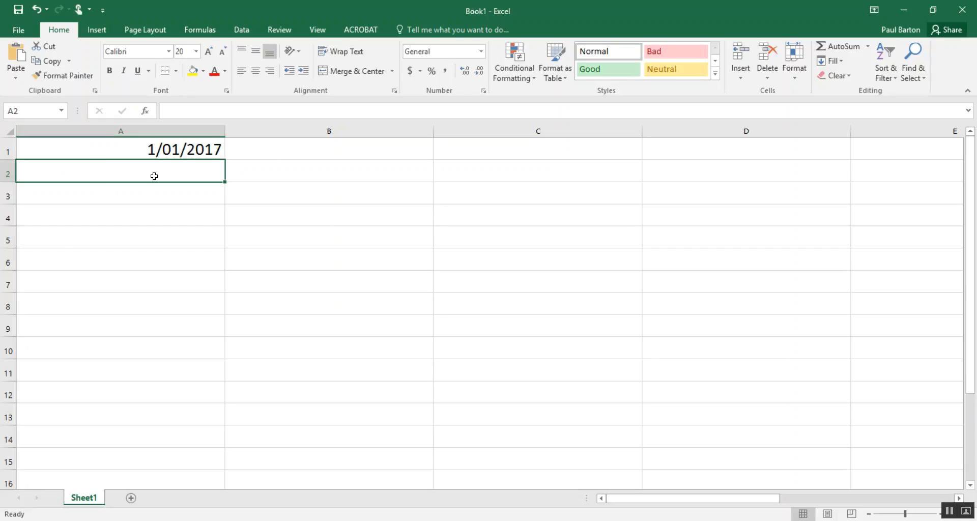
Enter the formula =A1+100 in cell A2 to add 100 days to the date in A1.
{"action": "type", "text": "="}
{"action": "key", "text": "Up"}
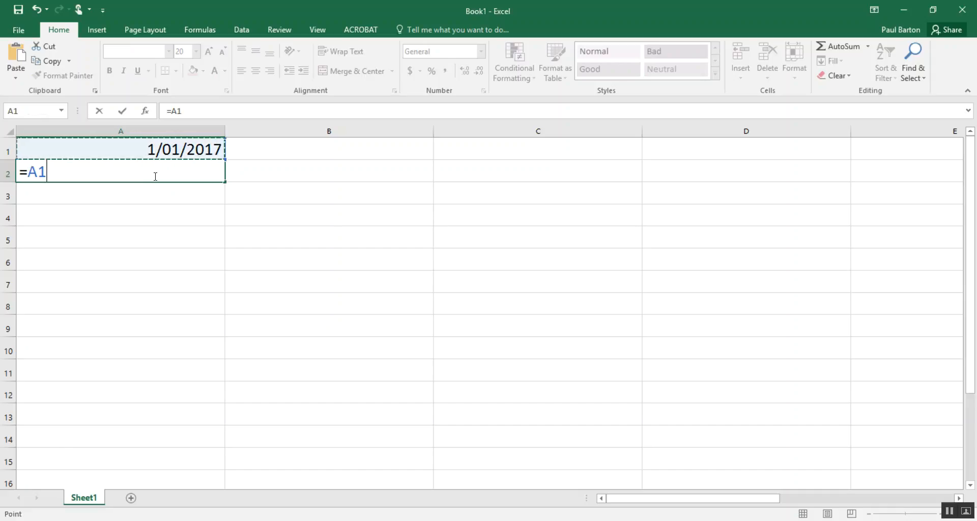
{"action": "type", "text": "+100"}
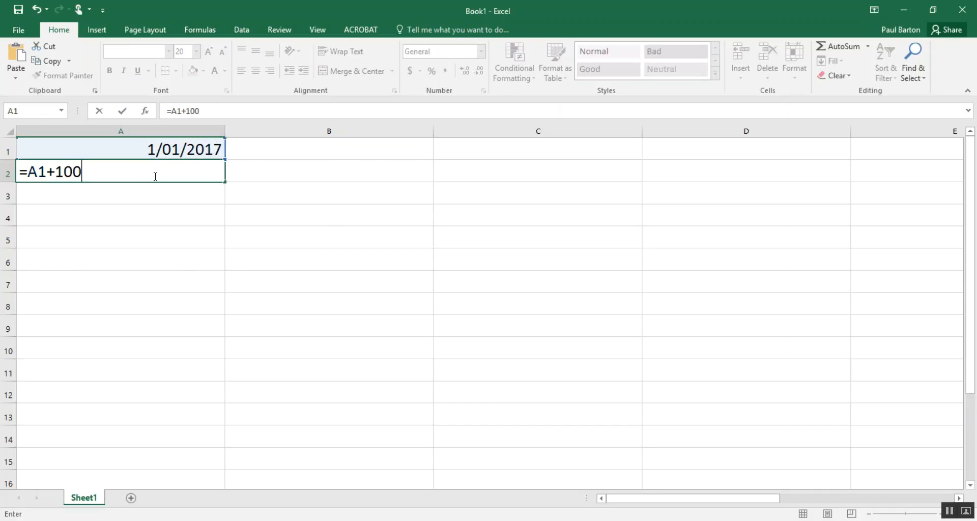
{"action": "key", "text": "Return"}
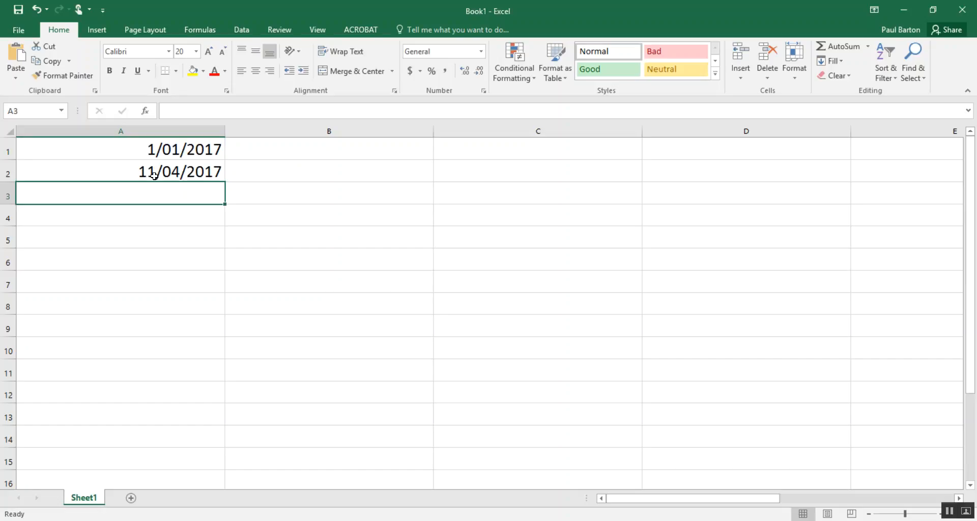
Edit the formula in cell A2 to read =A1+rand100.
{"action": "left_click", "coordinate": [178, 178]}
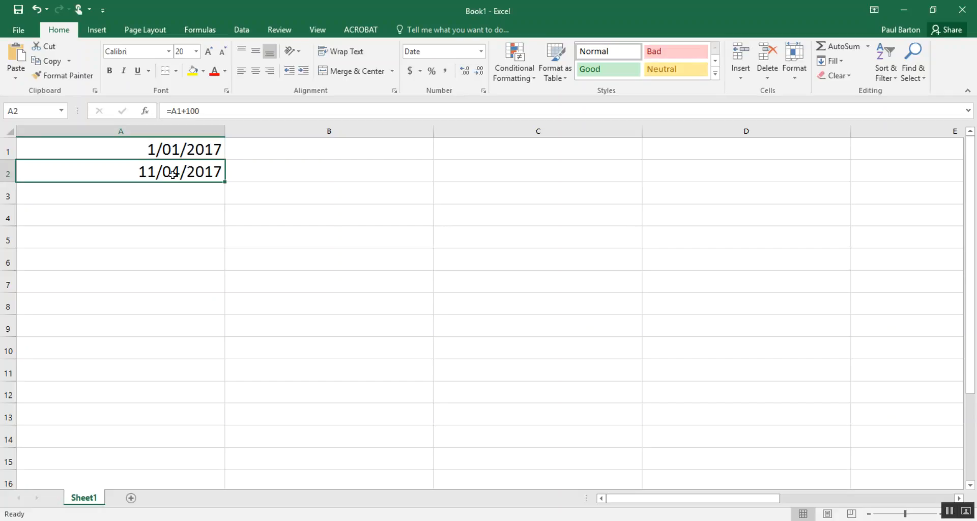
{"action": "left_click", "coordinate": [185, 111]}
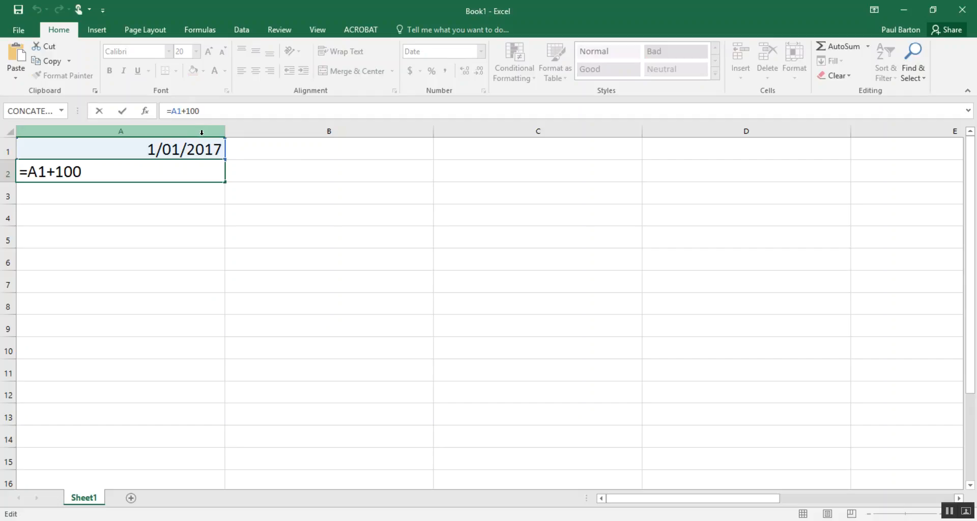
{"action": "type", "text": "randnuy"}
{"action": "key", "text": "BackSpace"}
{"action": "type", "text": "m"}
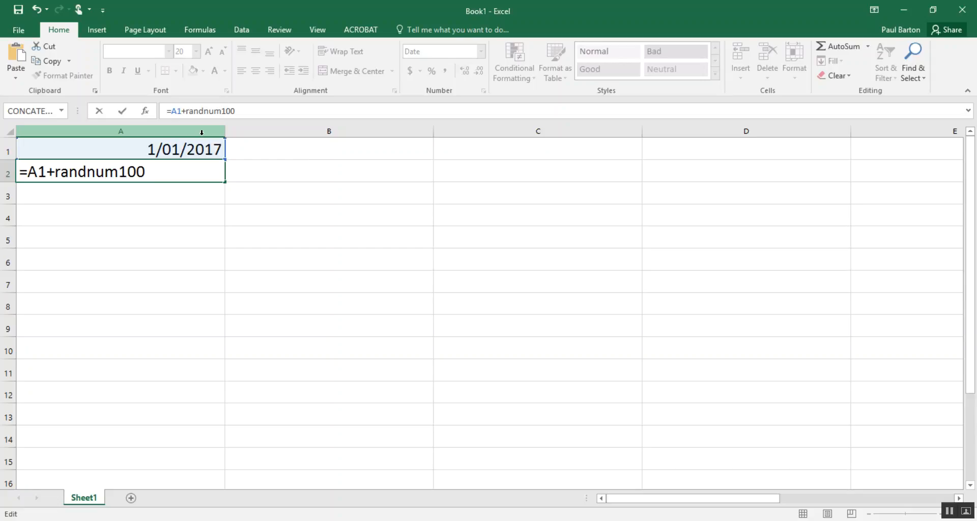
{"action": "key", "text": "BackSpace"}
{"action": "key", "text": "BackSpace"}
{"action": "key", "text": "BackSpace"}
{"action": "key", "text": "Return"}
Change the formula in A2 to =A1+RANDBETWEEN(0,365) and fill it down through A13.
{"action": "left_click", "coordinate": [218, 170]}
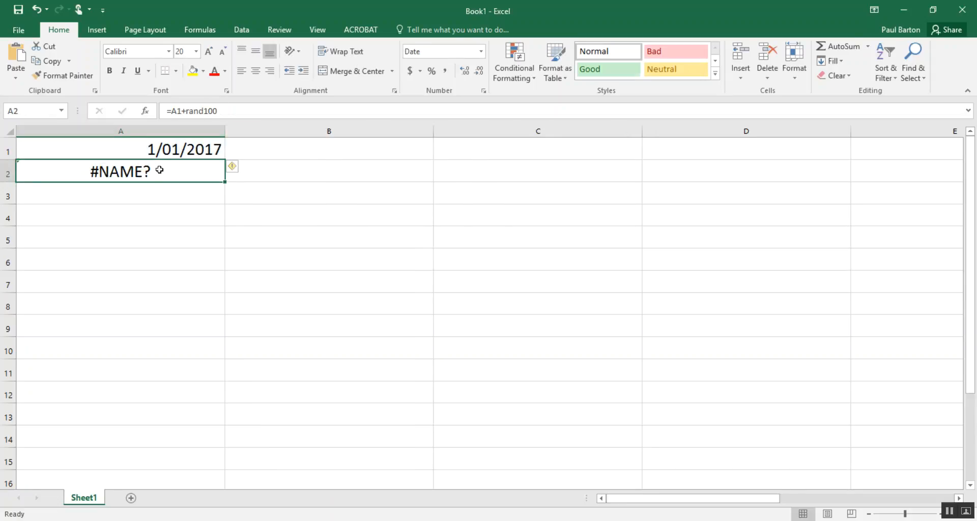
{"action": "left_click", "coordinate": [204, 111]}
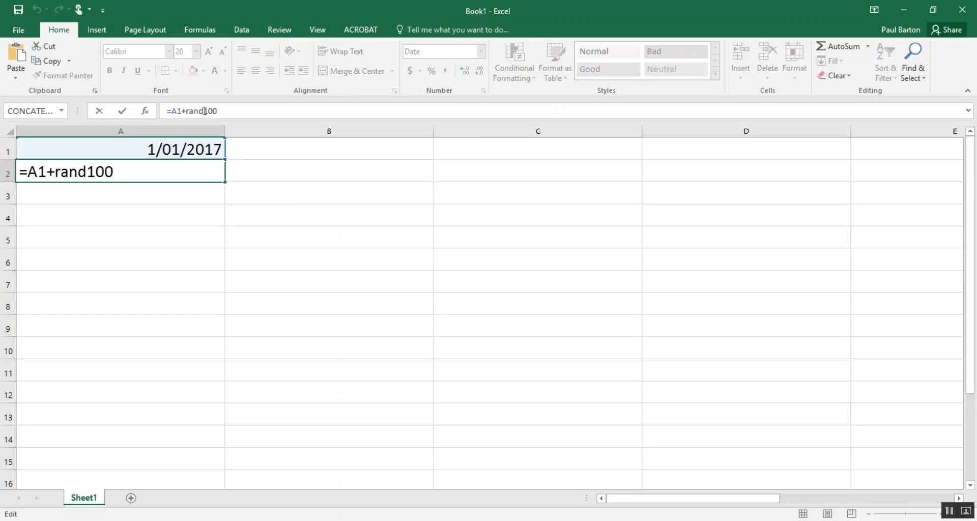
{"action": "type", "text": "between("}
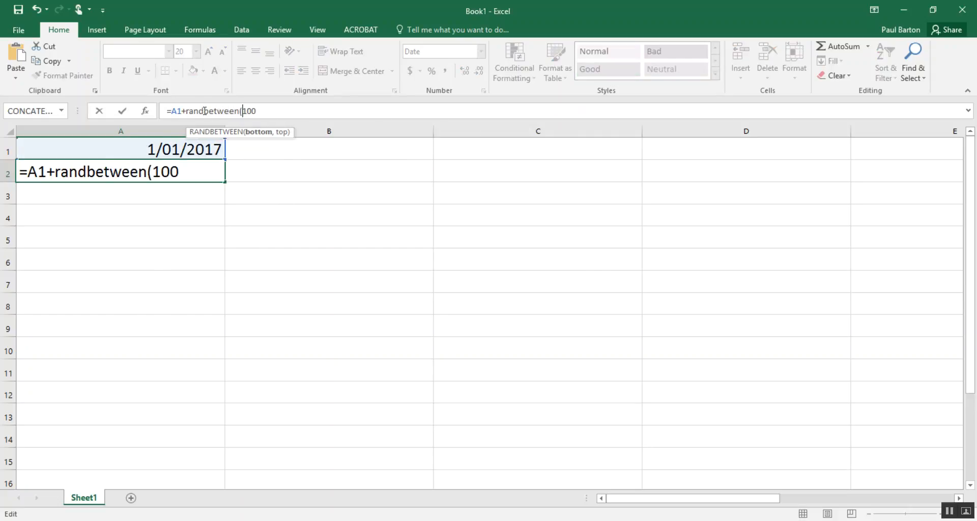
{"action": "type", "text": "0,"}
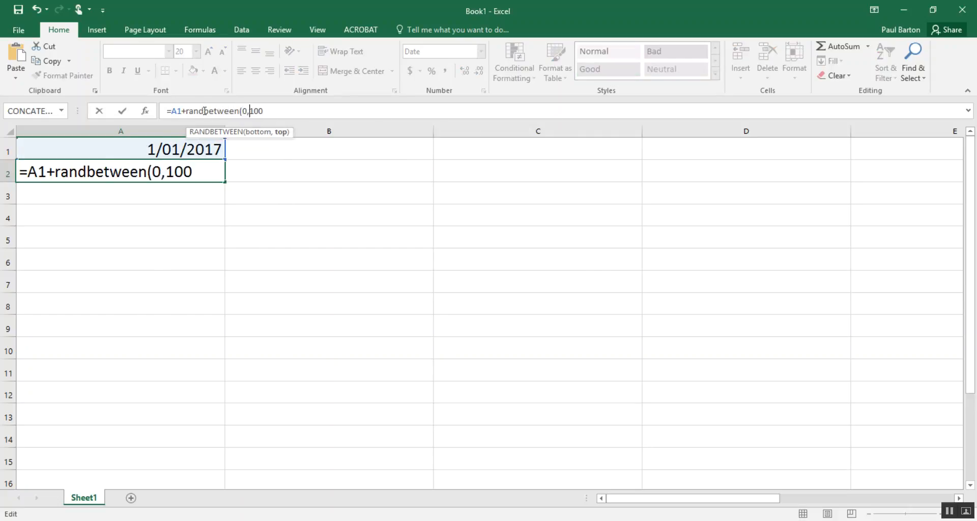
{"action": "type", "text": "365"}
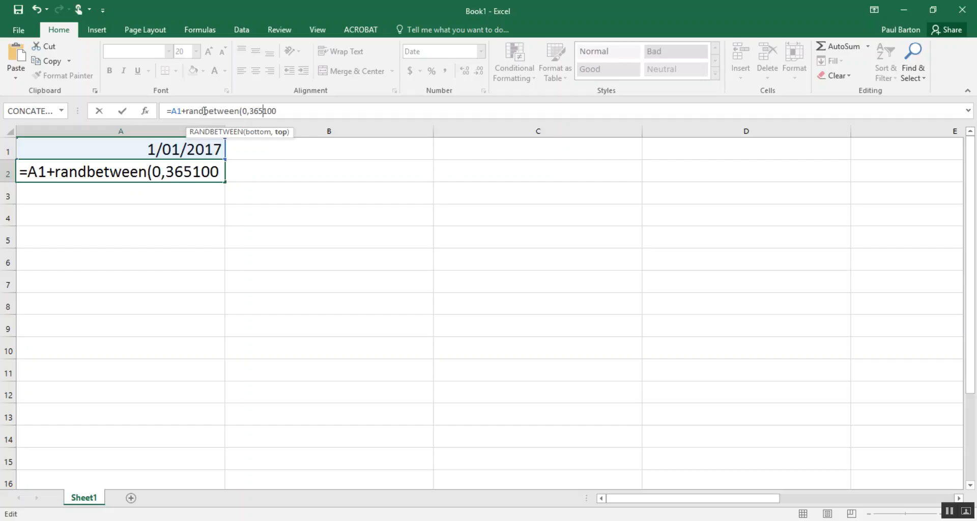
{"action": "type", "text": ")"}
{"action": "key", "text": "Delete"}
{"action": "key", "text": "Delete"}
{"action": "key", "text": "Delete"}
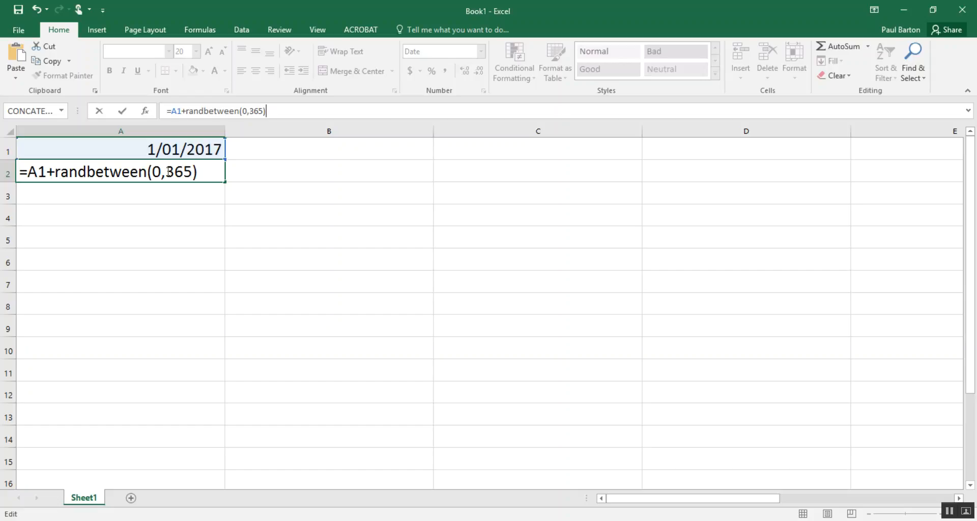
{"action": "key", "text": "Return"}
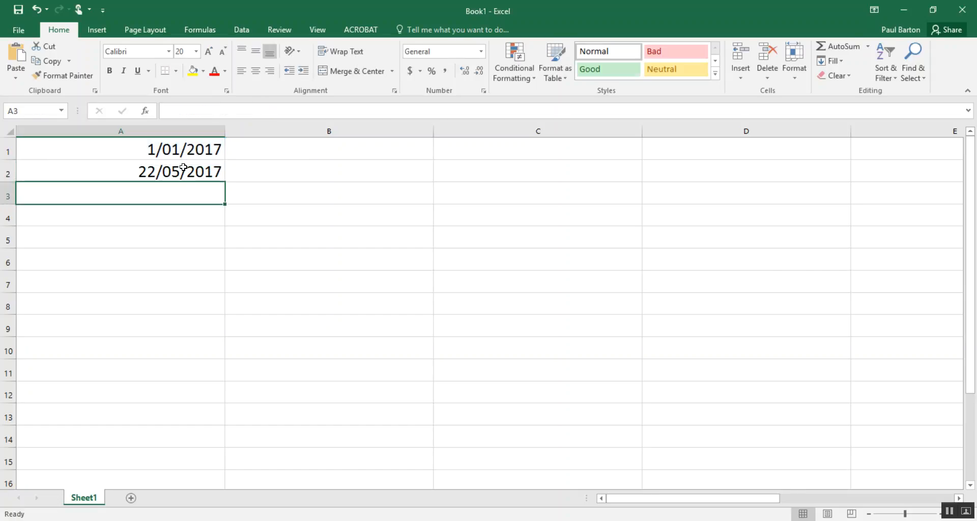
{"action": "left_click", "coordinate": [212, 177]}
{"action": "left_click_drag", "start_coordinate": [223, 182], "coordinate": [215, 423]}
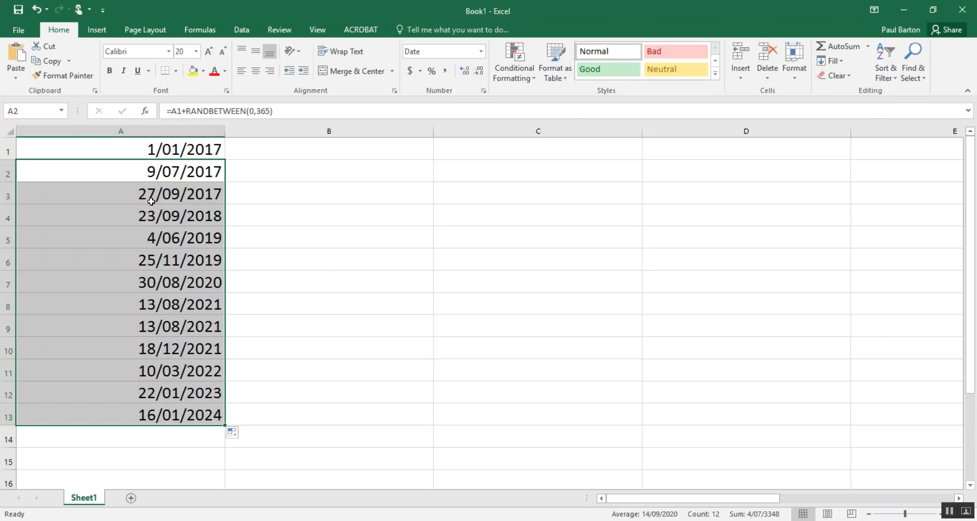
Enter hello in cell B1 to make the random dates recalculate, and clear the cell again.
{"action": "left_click", "coordinate": [326, 154]}
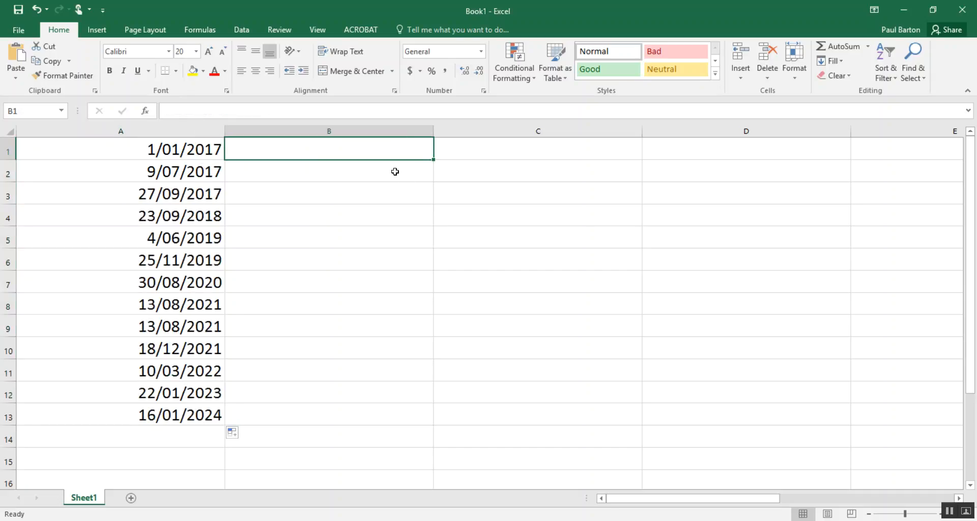
{"action": "type", "text": "hello"}
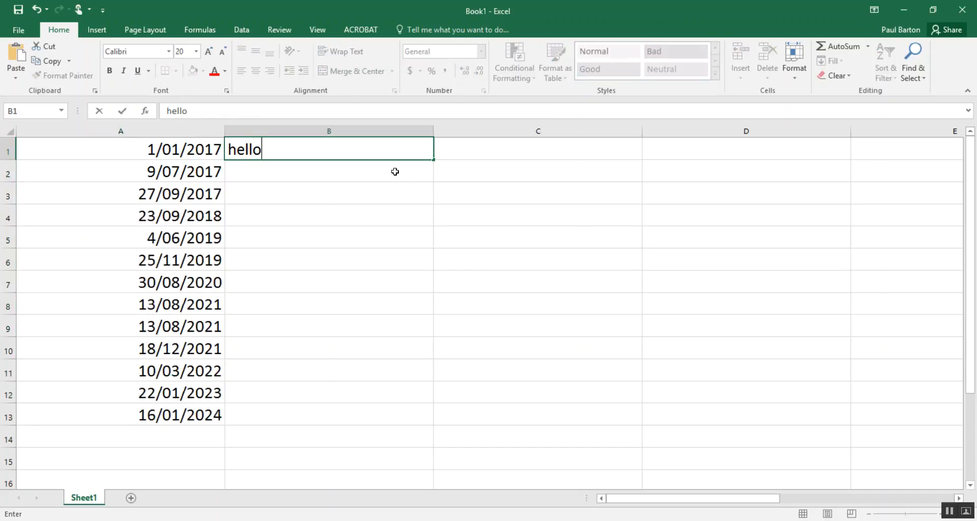
{"action": "key", "text": "Return"}
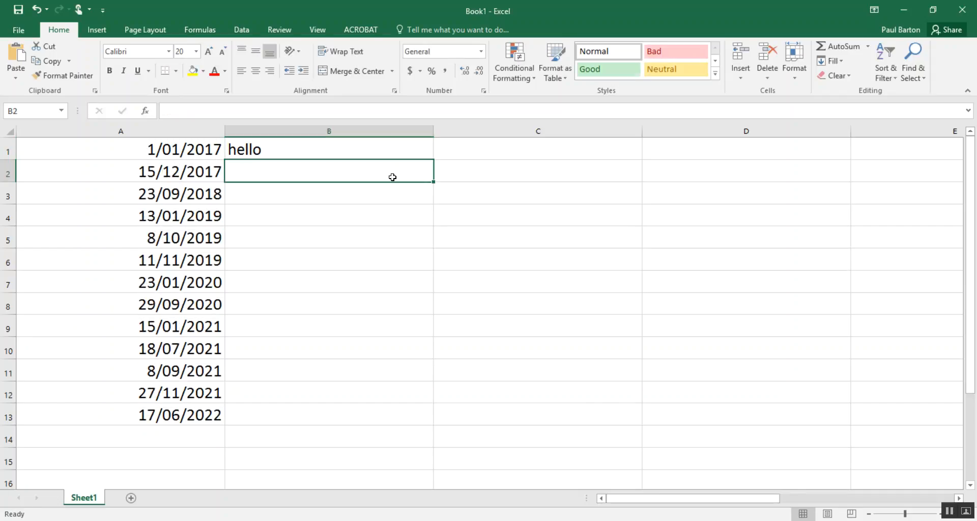
{"action": "left_click", "coordinate": [264, 151]}
{"action": "key", "text": "Delete"}
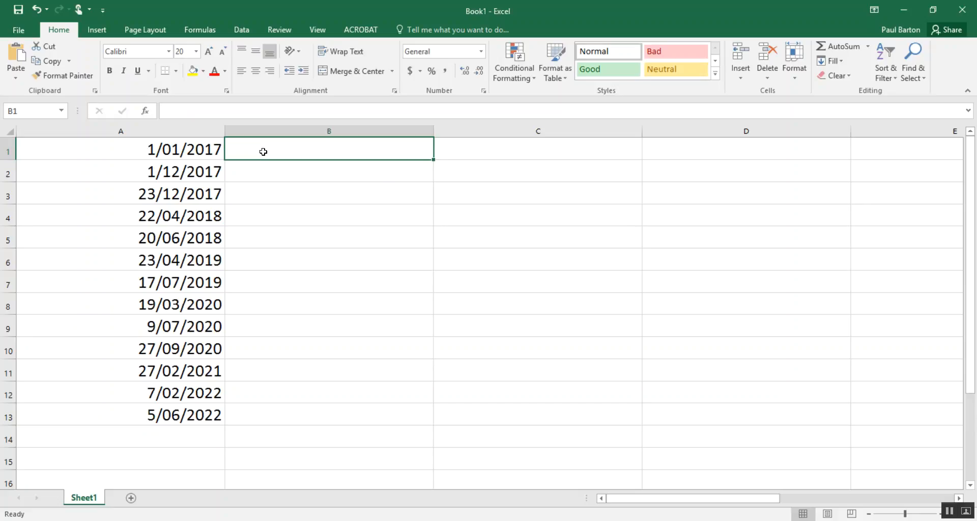
Copy the dates in A2:A13 into column C from C2 as values only and format them as Short Date.
{"action": "left_click", "coordinate": [153, 180]}
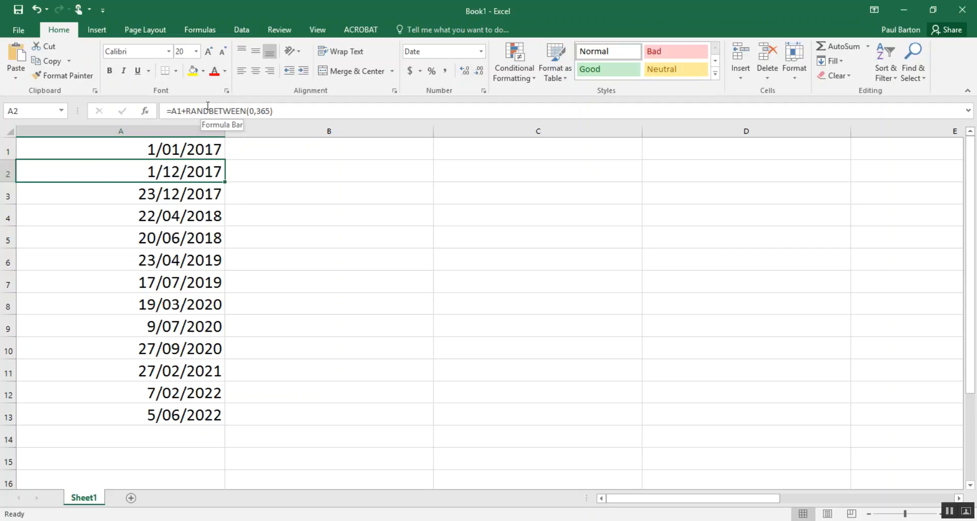
{"action": "left_click_drag", "start_coordinate": [156, 417], "coordinate": [159, 171]}
{"action": "key", "text": "ctrl+c"}
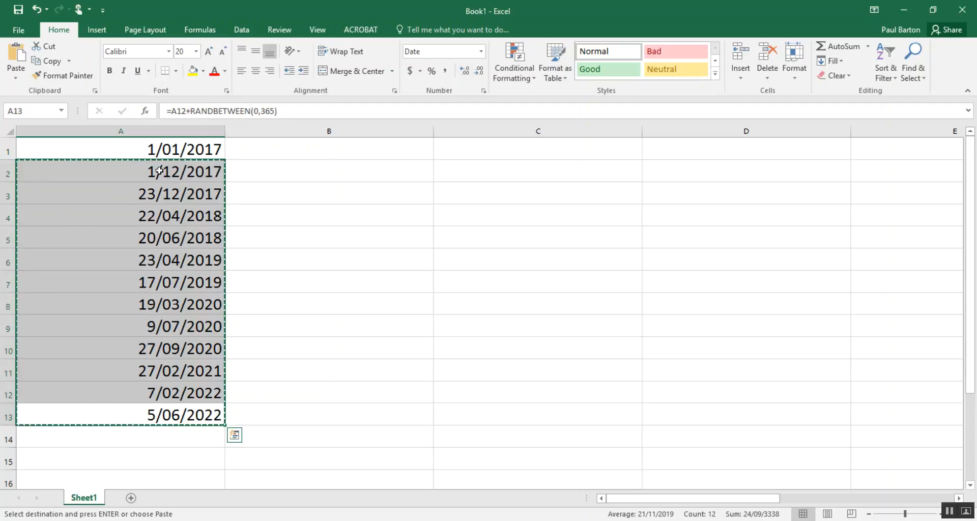
{"action": "left_click", "coordinate": [589, 177]}
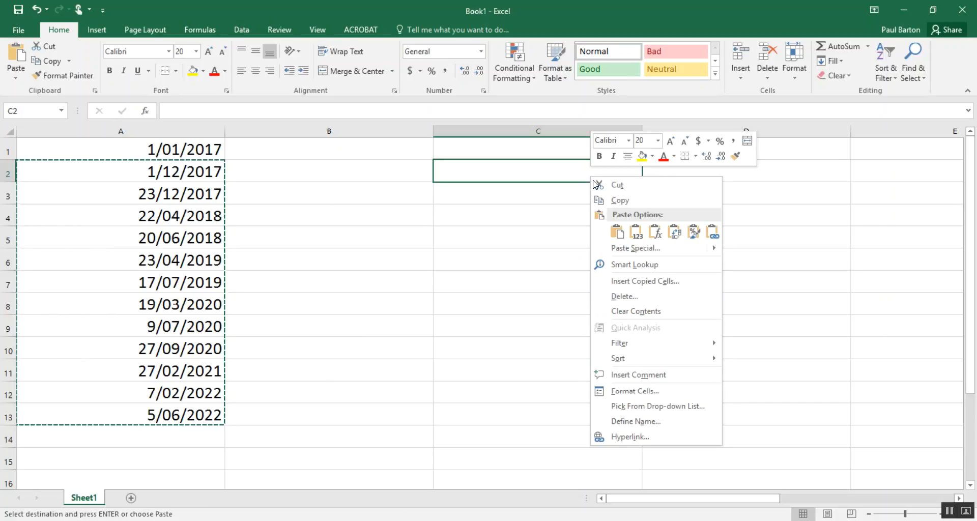
{"action": "left_click", "coordinate": [622, 233]}
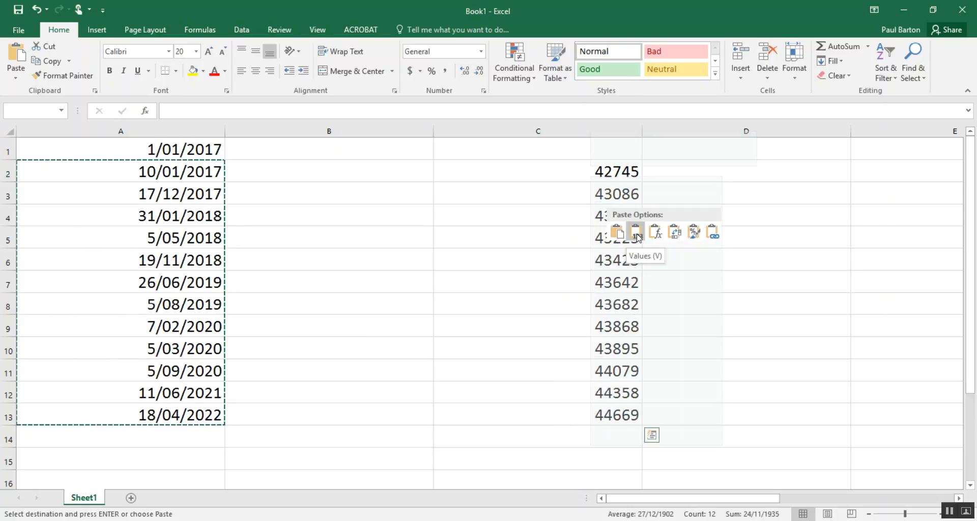
{"action": "left_click", "coordinate": [635, 233]}
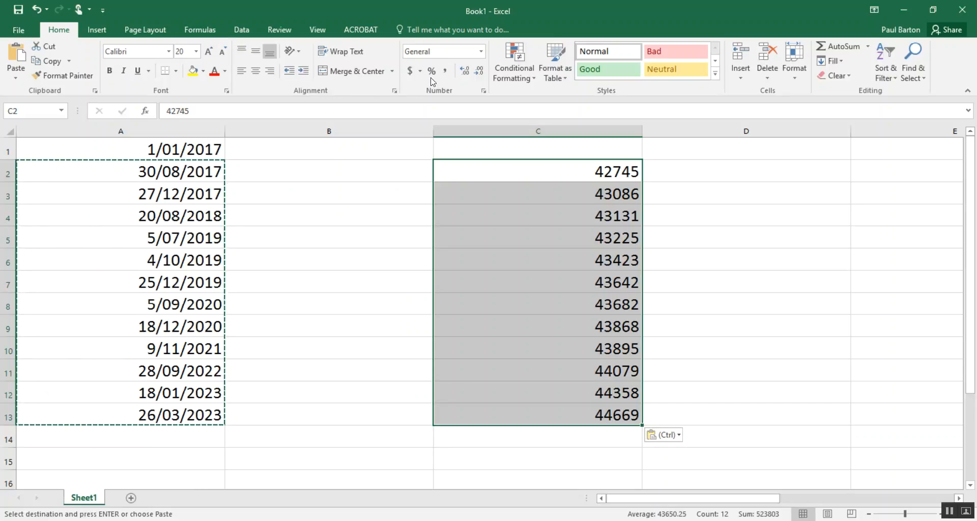
{"action": "left_click", "coordinate": [481, 51]}
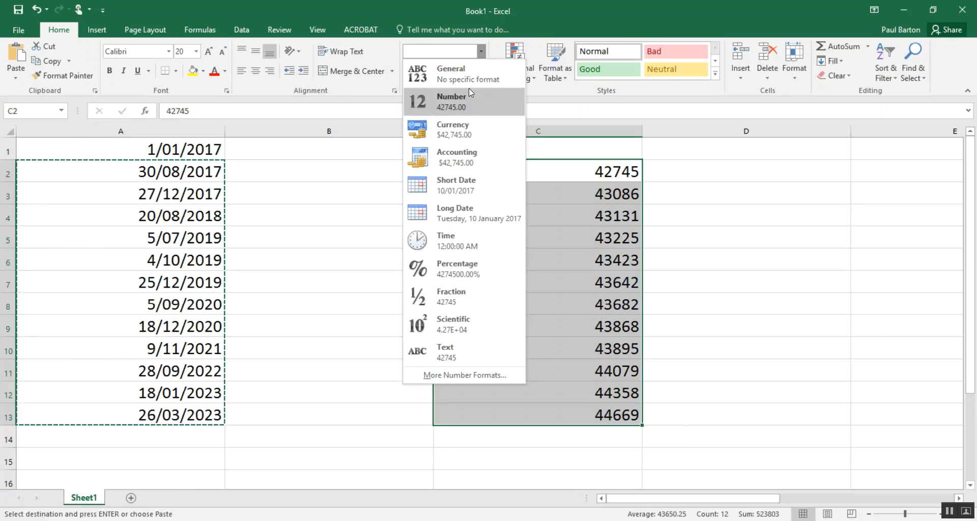
{"action": "left_click", "coordinate": [463, 185]}
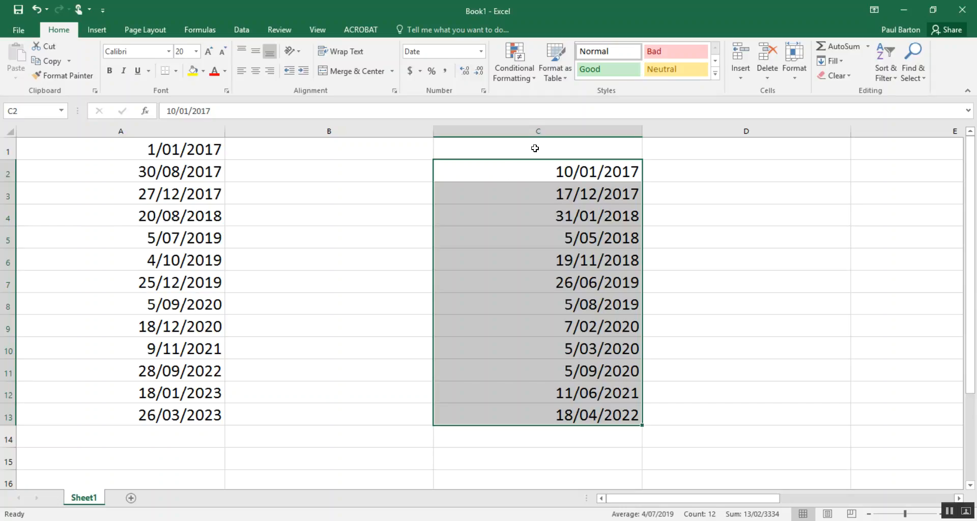
Select the fixed dates in column C, and switch to the Access database to view the Customers table.
{"action": "left_click", "coordinate": [535, 133]}
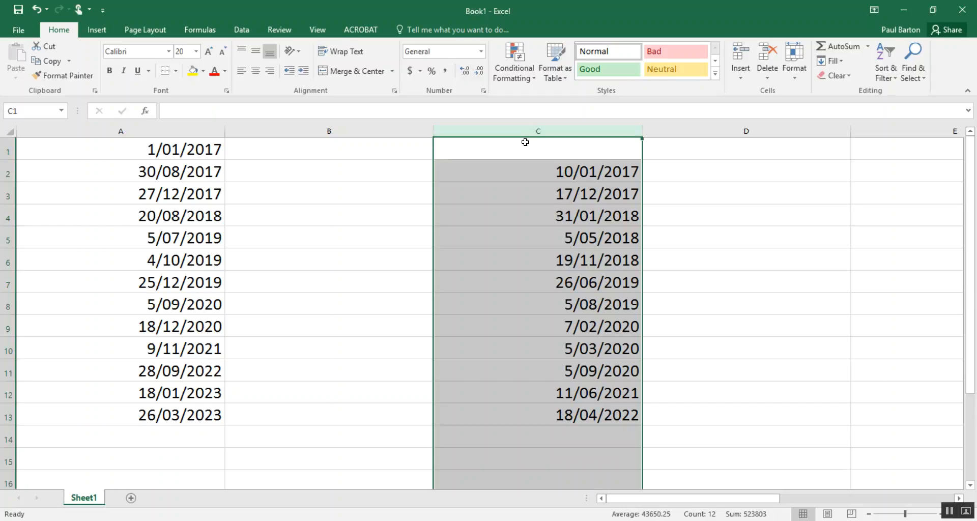
{"action": "left_click", "coordinate": [543, 210]}
{"action": "left_click_drag", "start_coordinate": [538, 171], "coordinate": [888, 423]}
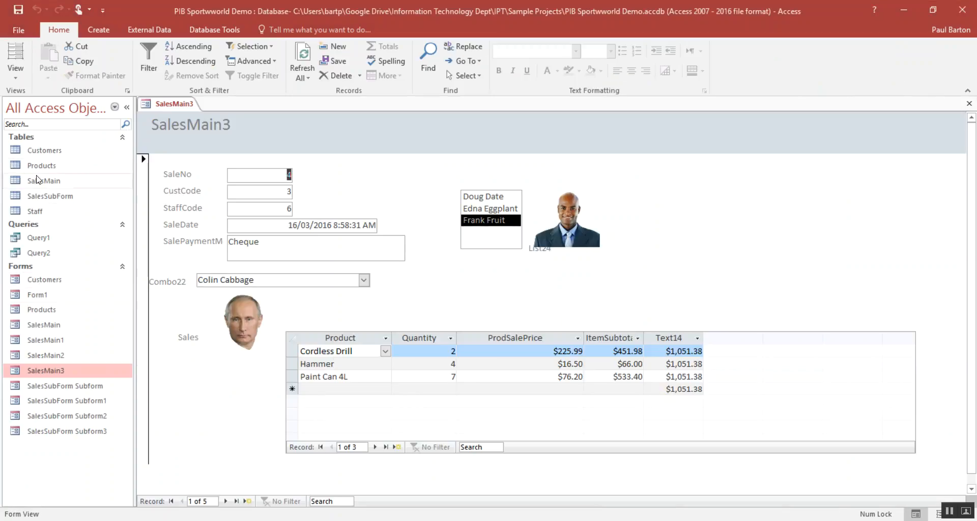
{"action": "double_click", "coordinate": [45, 152]}
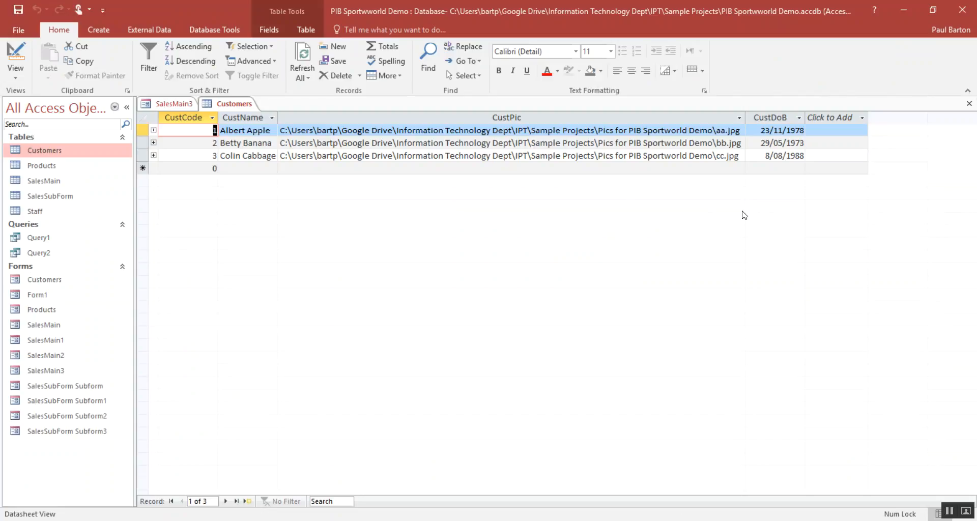
{"action": "left_click", "coordinate": [146, 115]}
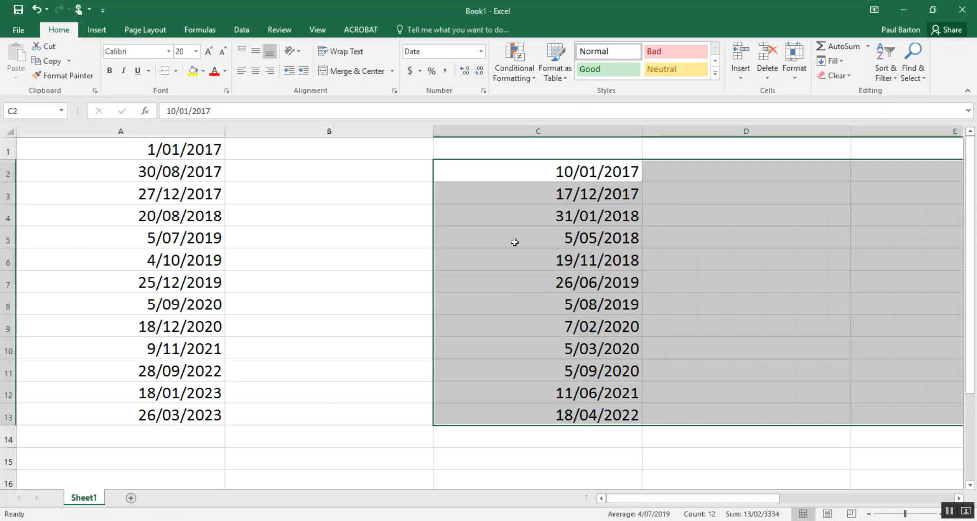
Return to the Excel workbook, enter =RANDBETWEEN(1,10) in cell B1 and fill it down through B13.
{"action": "left_click", "coordinate": [514, 242]}
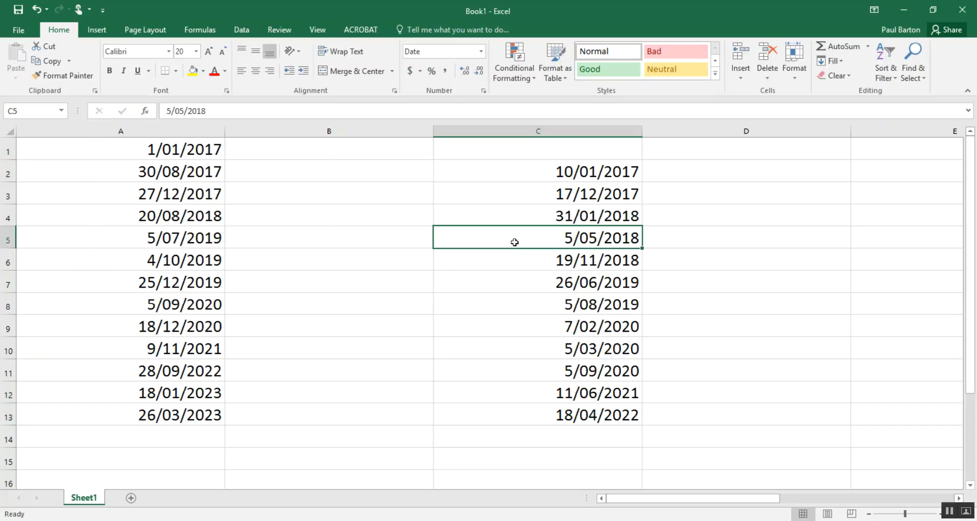
{"action": "double_click", "coordinate": [354, 152]}
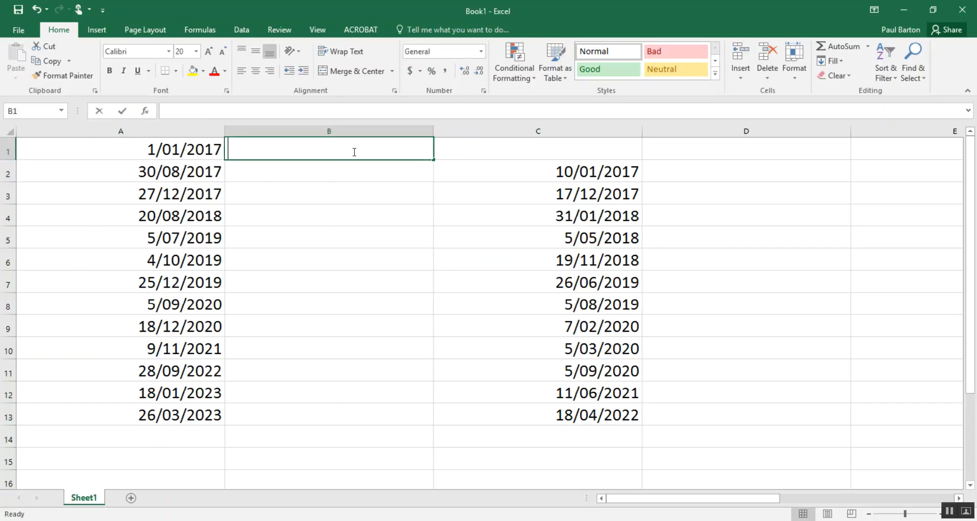
{"action": "type", "text": "=randbetween(1,10)"}
{"action": "key", "text": "Return"}
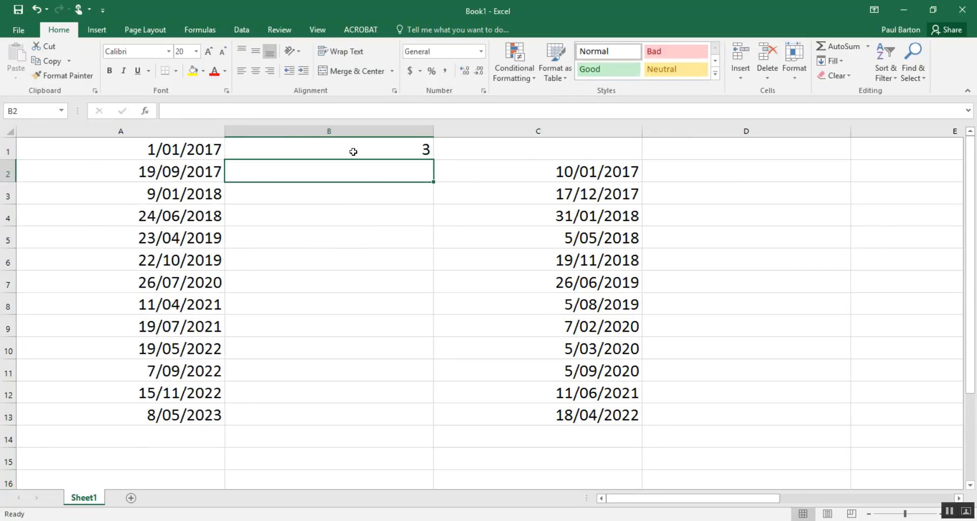
{"action": "left_click", "coordinate": [420, 153]}
{"action": "left_click_drag", "start_coordinate": [432, 159], "coordinate": [398, 416]}
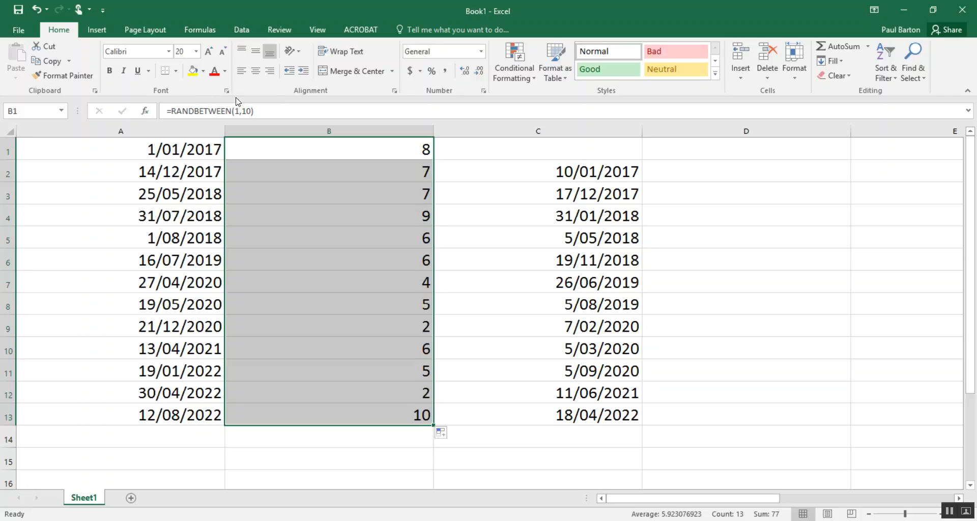
{"action": "scroll", "coordinate": [344, 363], "scroll_direction": "down", "scroll_amount": 4}
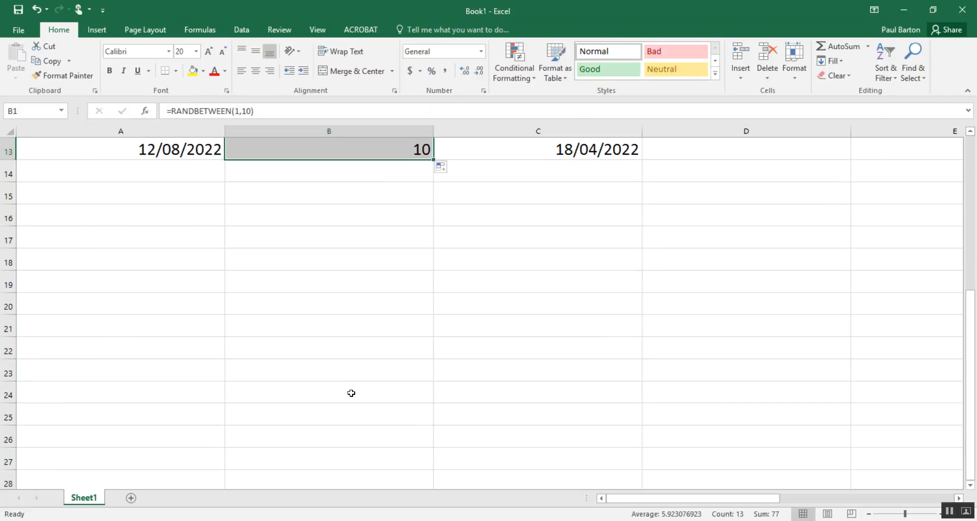
{"action": "scroll", "coordinate": [351, 394], "scroll_direction": "up", "scroll_amount": 4}
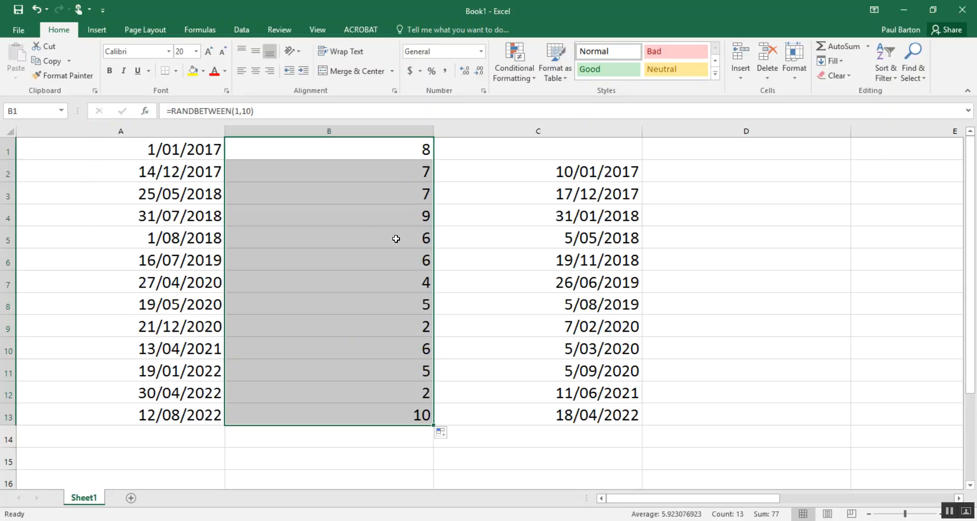
Enter the column headings ProdNum in cell A16 and SaleNumber in cell B16, below the existing random data.
{"action": "scroll", "coordinate": [324, 365], "scroll_direction": "down", "scroll_amount": 5}
{"action": "scroll", "coordinate": [324, 365], "scroll_direction": "up", "scroll_amount": 2}
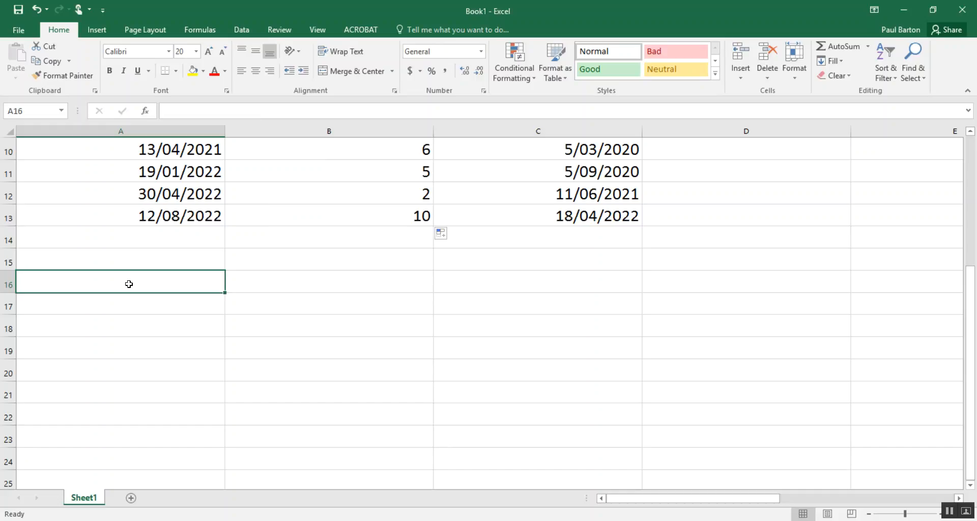
{"action": "type", "text": "=ra"}
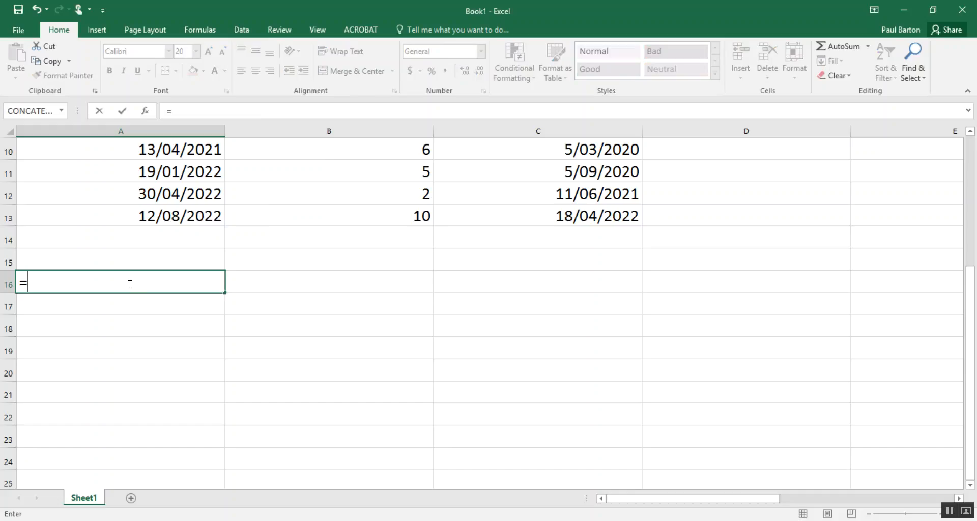
{"action": "key", "text": "BackSpace"}
{"action": "key", "text": "BackSpace"}
{"action": "key", "text": "BackSpace"}
{"action": "type", "text": "ProdNum"}
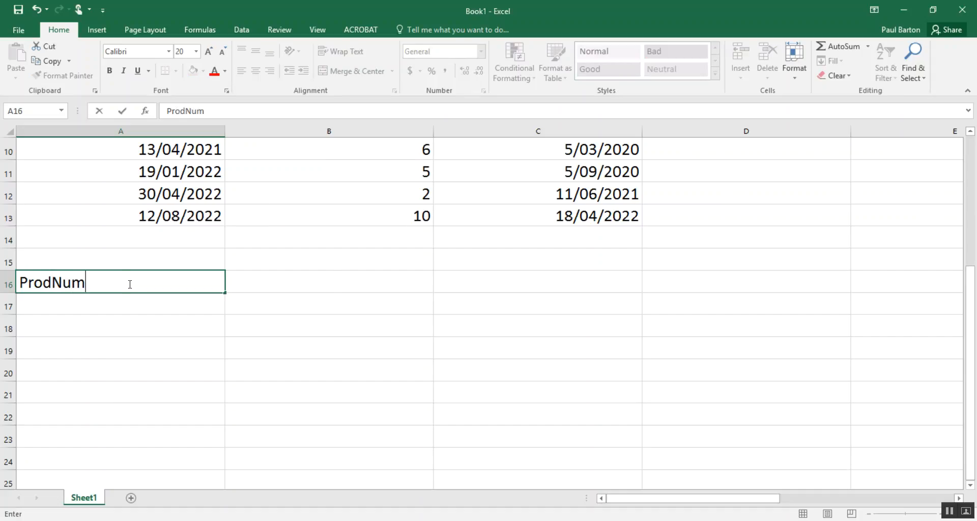
{"action": "key", "text": "Tab"}
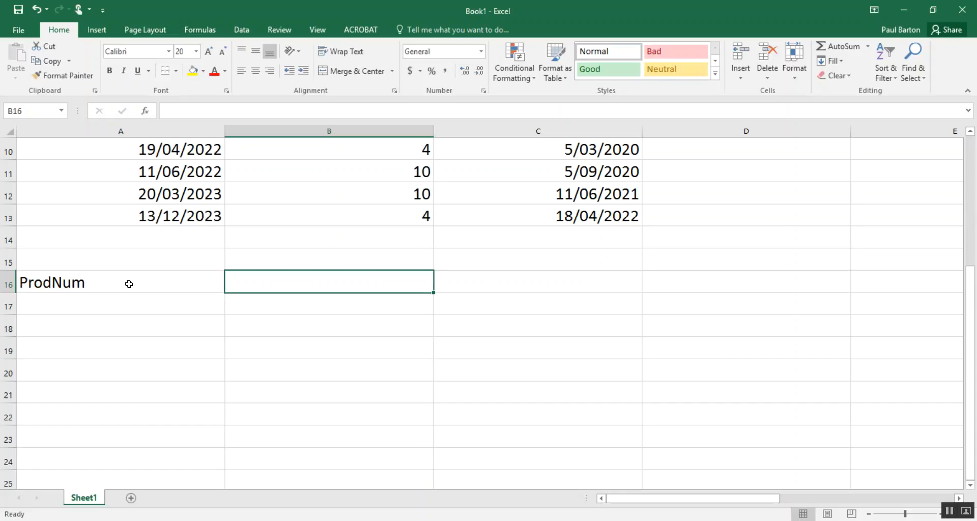
{"action": "type", "text": "SaleNumber"}
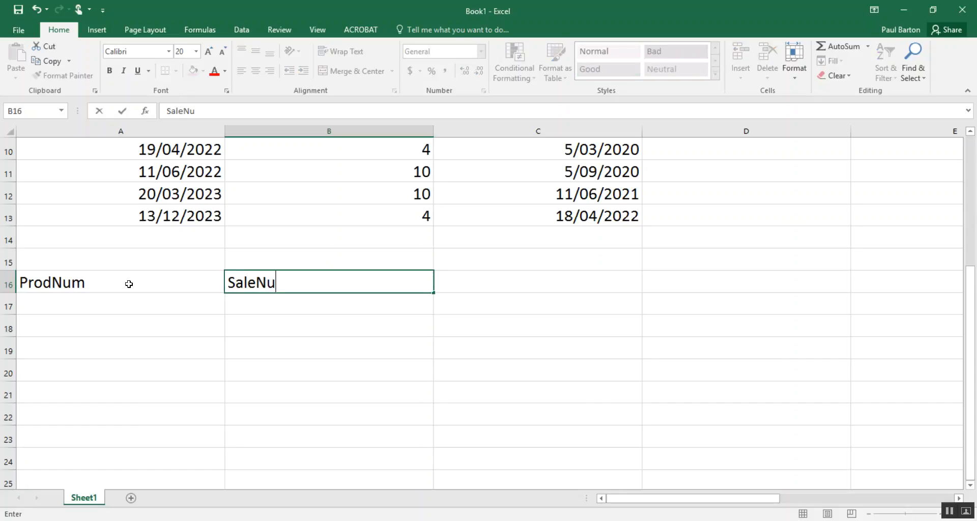
{"action": "key", "text": "ctrl+Return"}
Enter the column heading Quantity in cell C16, correcting its spelling.
{"action": "key", "text": "Tab"}
{"action": "type", "text": "Quan"}
{"action": "type", "text": "tut"}
{"action": "key", "text": "BackSpace"}
{"action": "key", "text": "BackSpace"}
{"action": "type", "text": "o"}
{"action": "key", "text": "BackSpace"}
{"action": "type", "text": "ityt"}
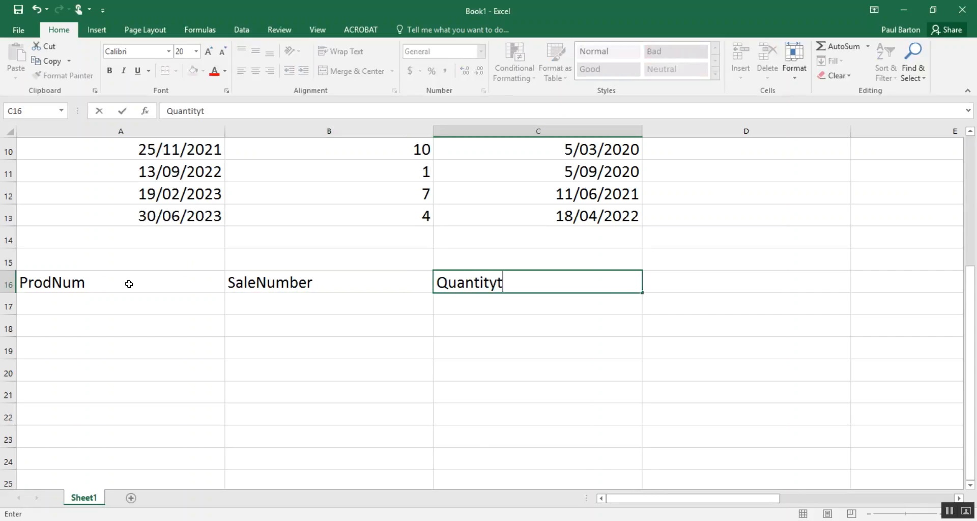
{"action": "key", "text": "Return"}
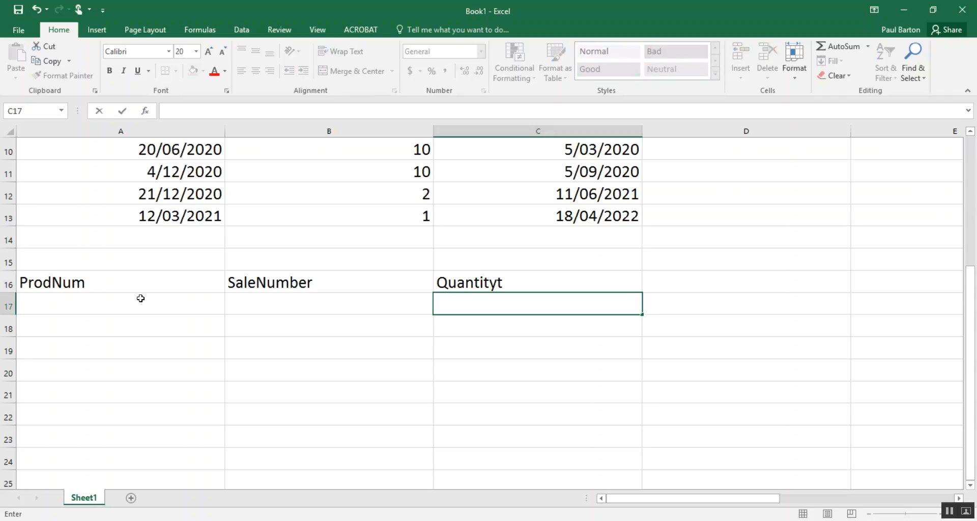
{"action": "key", "text": "Up"}
{"action": "left_click", "coordinate": [220, 111]}
{"action": "key", "text": "BackSpace"}
{"action": "key", "text": "Return"}
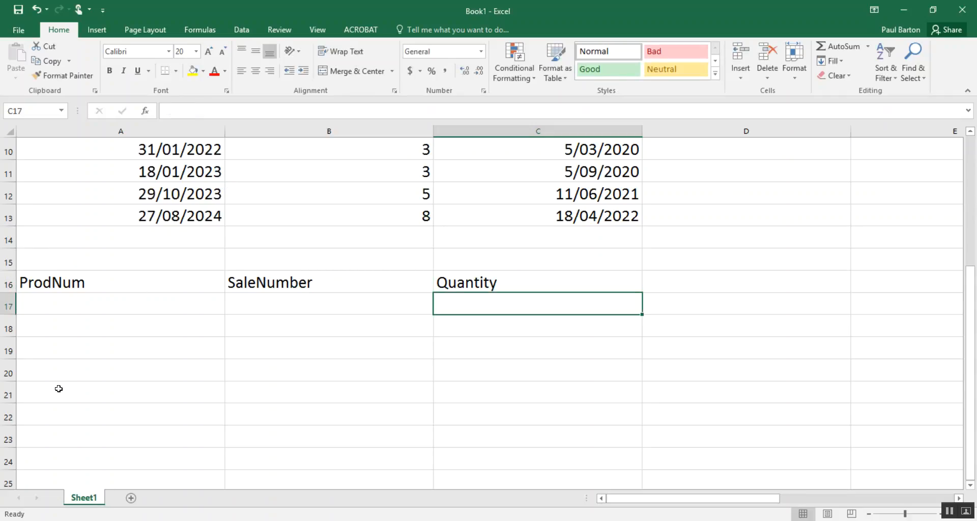
Enter =RANDBETWEEN(1,10) in cell A17 under the ProdNum heading.
{"action": "left_click", "coordinate": [127, 308]}
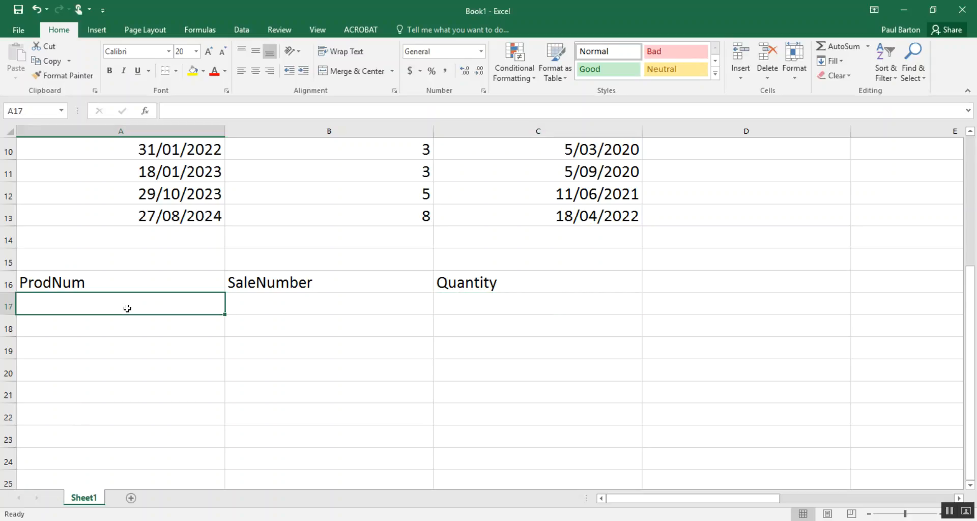
{"action": "type", "text": "="}
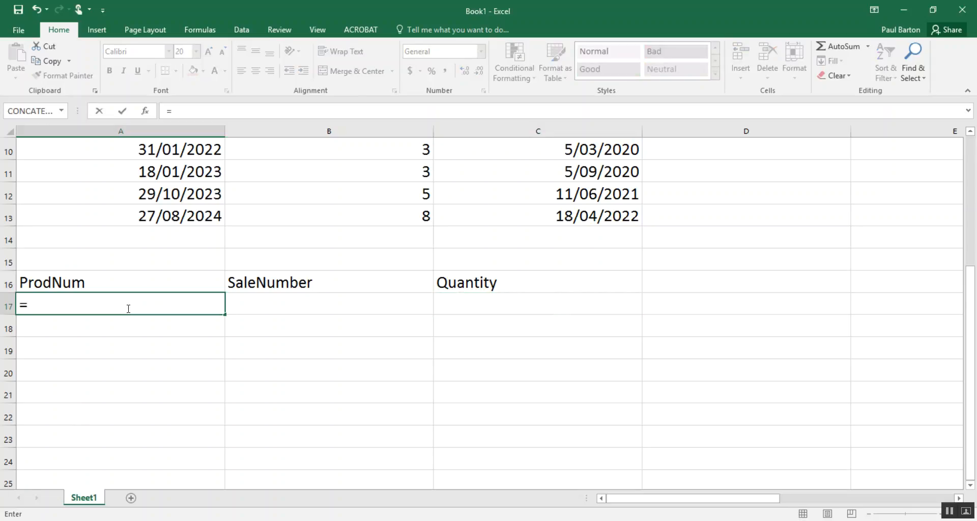
{"action": "type", "text": "rand"}
{"action": "key", "text": "Down"}
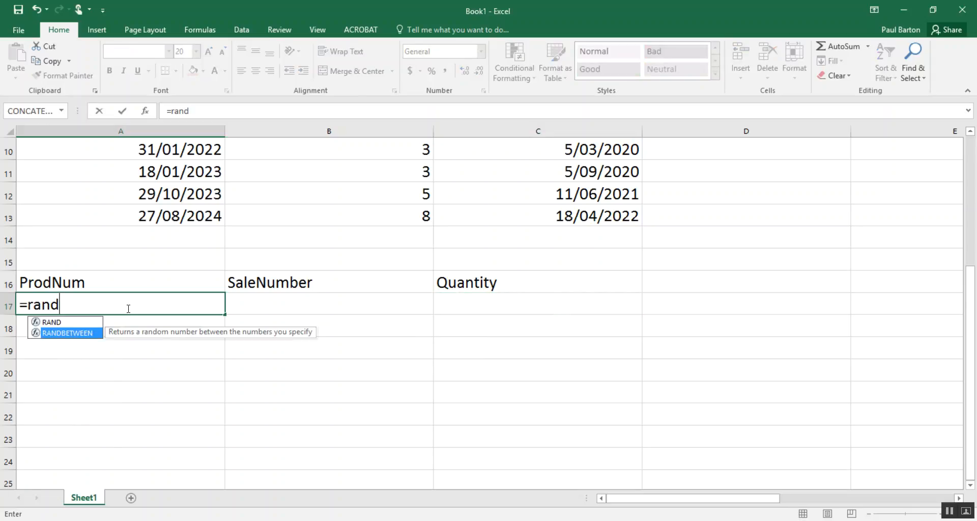
{"action": "key", "text": "Return"}
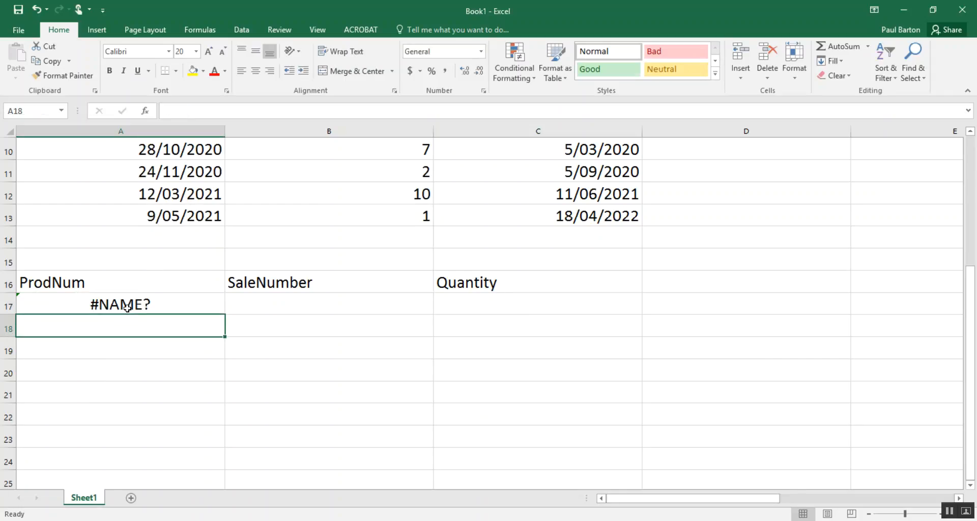
{"action": "left_click", "coordinate": [127, 307]}
{"action": "left_click", "coordinate": [200, 111]}
{"action": "type", "text": "b"}
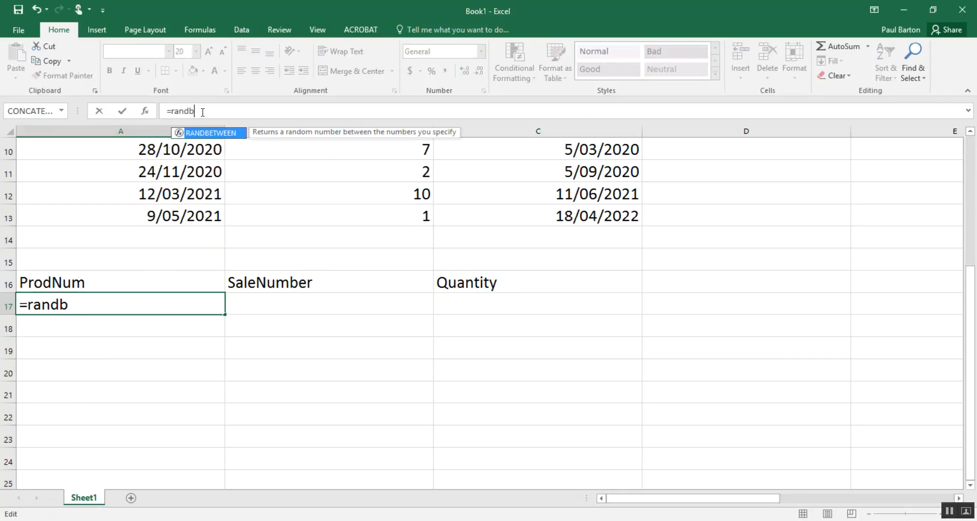
{"action": "type", "text": "etween(1,10"}
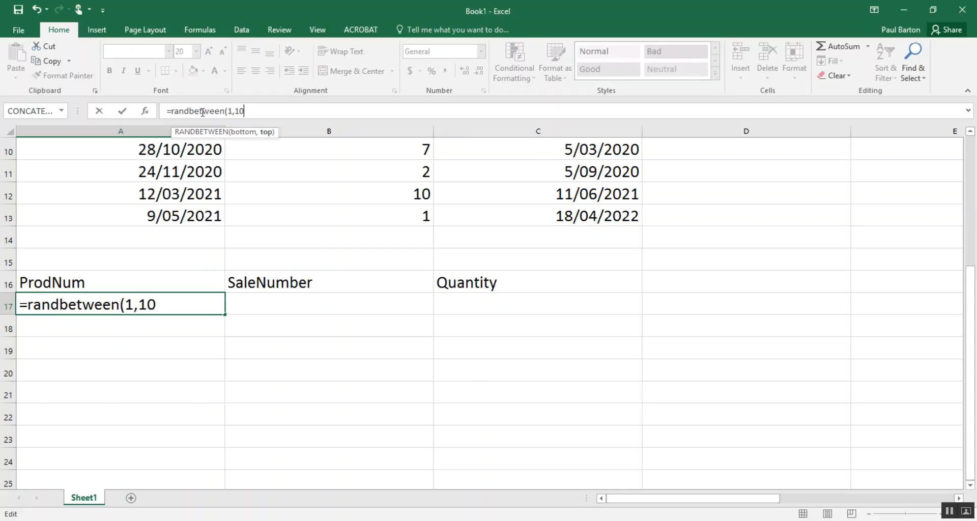
{"action": "type", "text": ")"}
{"action": "key", "text": "Return"}
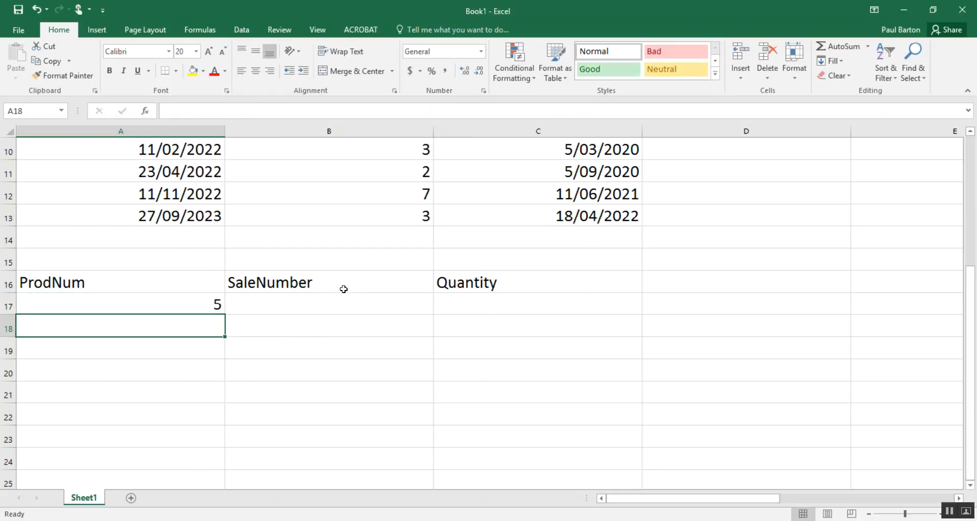
Copy the random-number formula from A17 into B17 under the SaleNumber heading.
{"action": "left_click", "coordinate": [300, 309]}
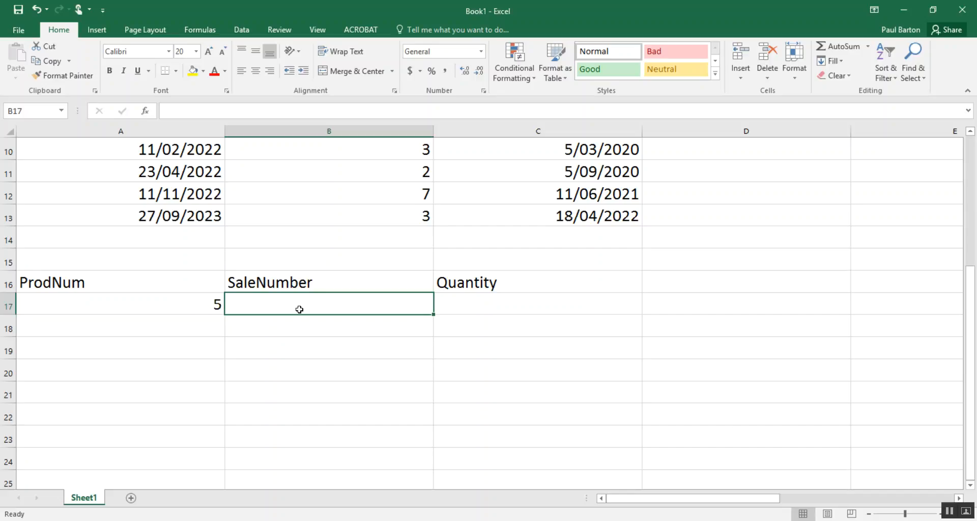
{"action": "left_click", "coordinate": [208, 303]}
{"action": "key", "text": "ctrl+c"}
{"action": "left_click", "coordinate": [282, 305]}
{"action": "key", "text": "ctrl+v"}
Fill the formulas in A17:B17 down both columns for about 290 rows.
{"action": "left_click_drag", "start_coordinate": [163, 304], "coordinate": [331, 301]}
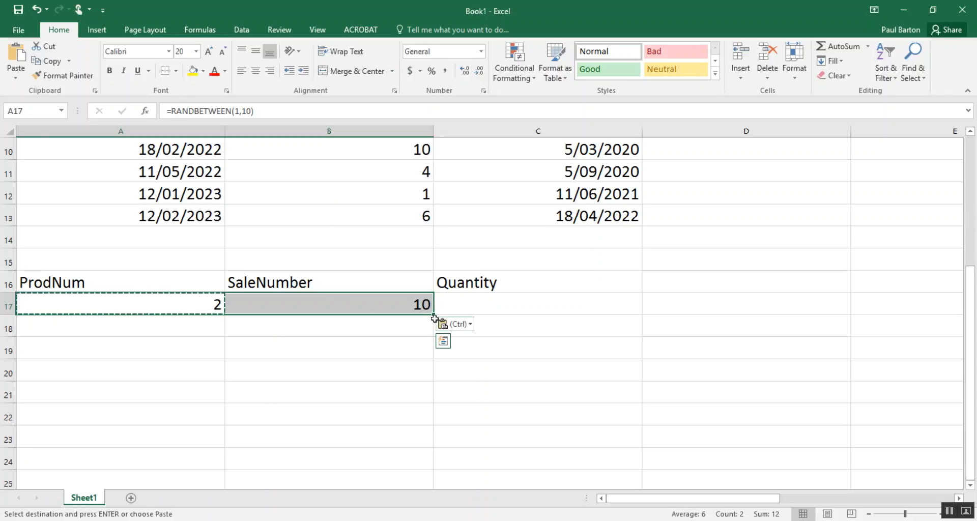
{"action": "mouse_move", "coordinate": [433, 314]}
{"action": "left_mouse_down"}
{"action": "mouse_move", "coordinate": [434, 483]}
{"action": "mouse_move", "coordinate": [380, 425]}
{"action": "left_mouse_up"}
{"action": "scroll", "coordinate": [288, 369], "scroll_direction": "up", "scroll_amount": 13}
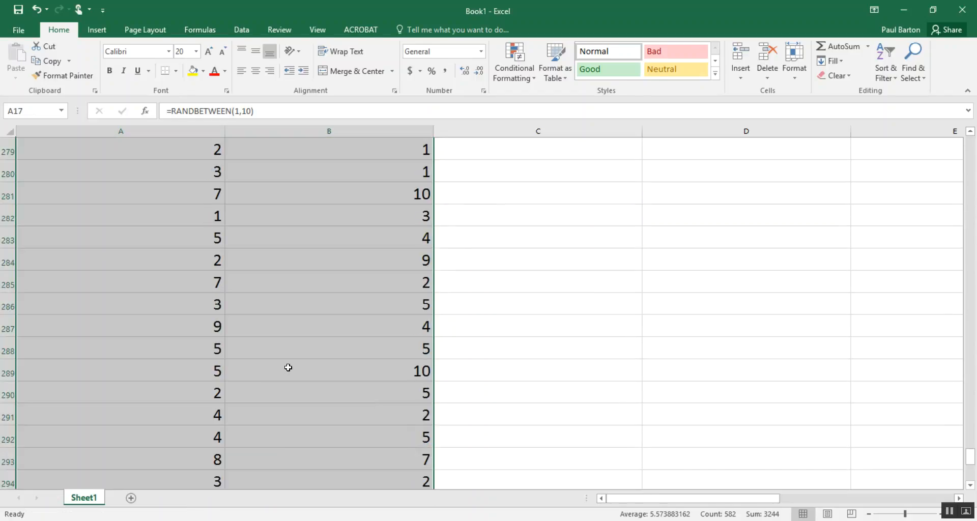
{"action": "scroll", "coordinate": [288, 369], "scroll_direction": "up", "scroll_amount": 19}
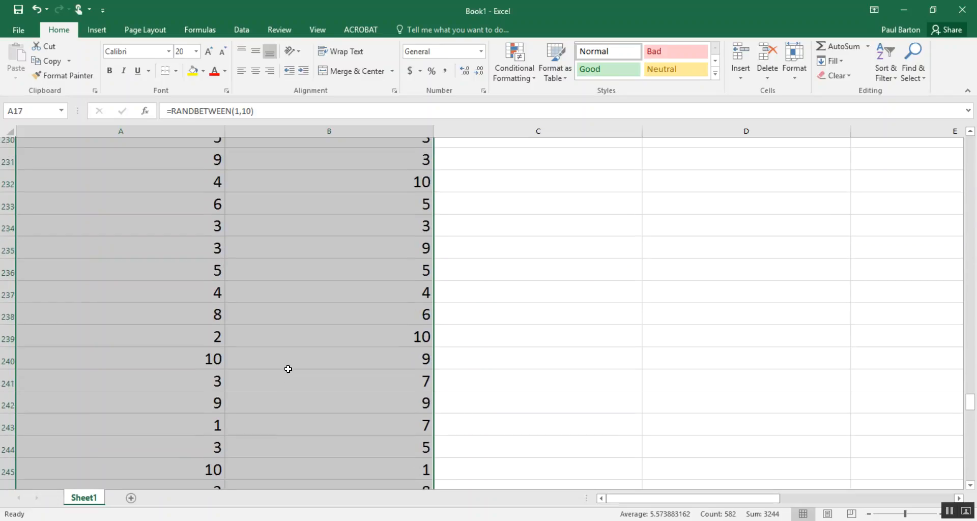
{"action": "scroll", "coordinate": [288, 369], "scroll_direction": "up", "scroll_amount": 20}
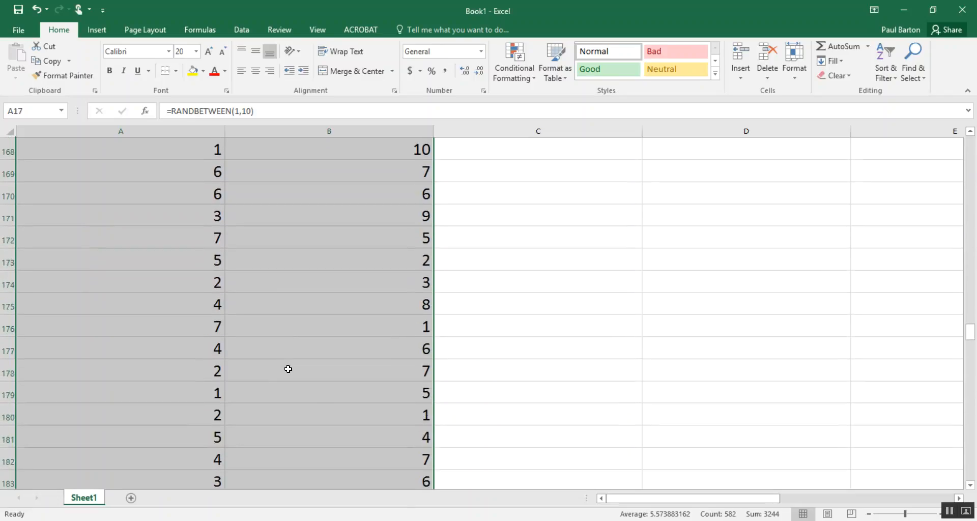
{"action": "scroll", "coordinate": [289, 369], "scroll_direction": "up", "scroll_amount": 19}
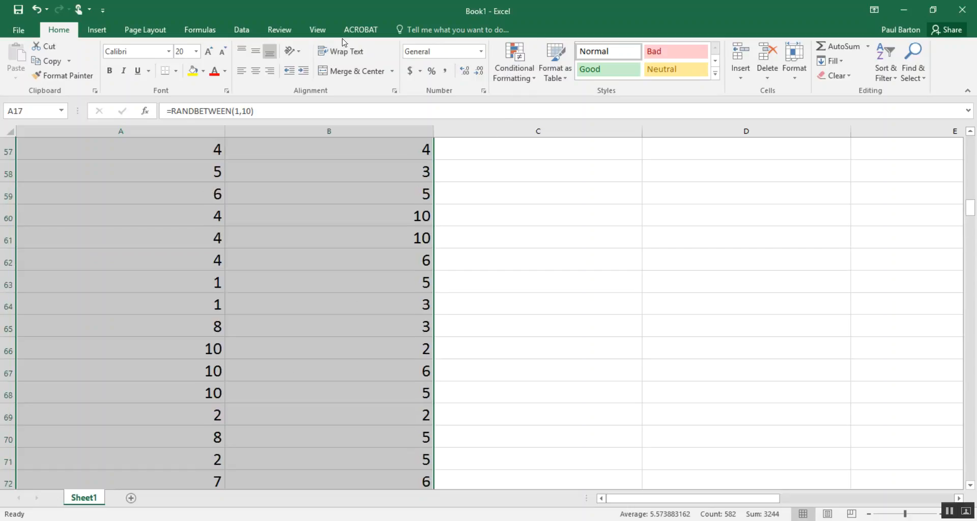
Sort the filled range by ProdNum and then by SaleNumber, both by values from smallest to largest, with headers.
{"action": "left_click", "coordinate": [237, 30]}
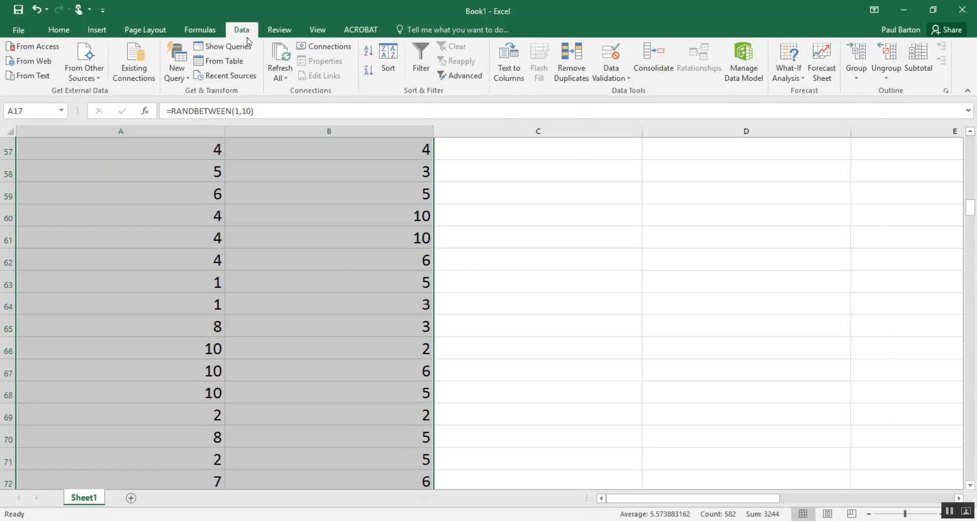
{"action": "left_click", "coordinate": [393, 56]}
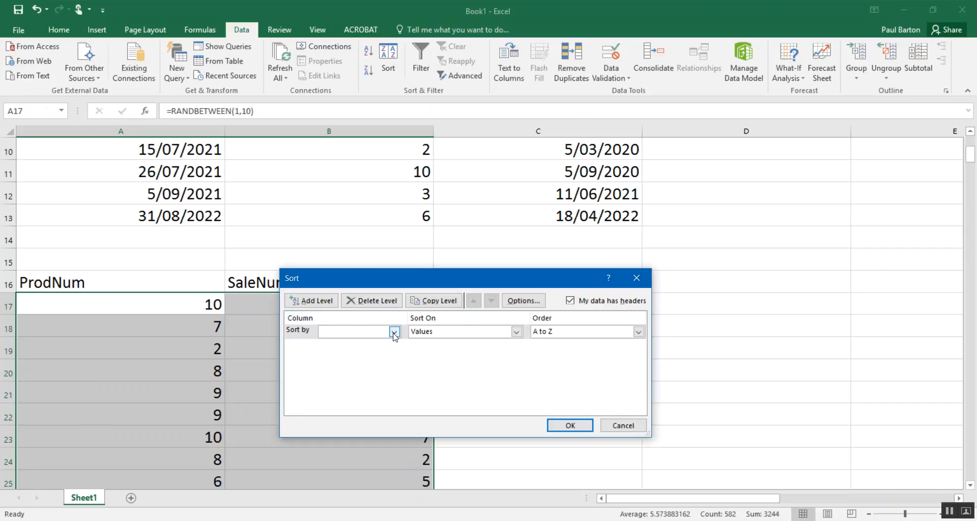
{"action": "left_click", "coordinate": [395, 332]}
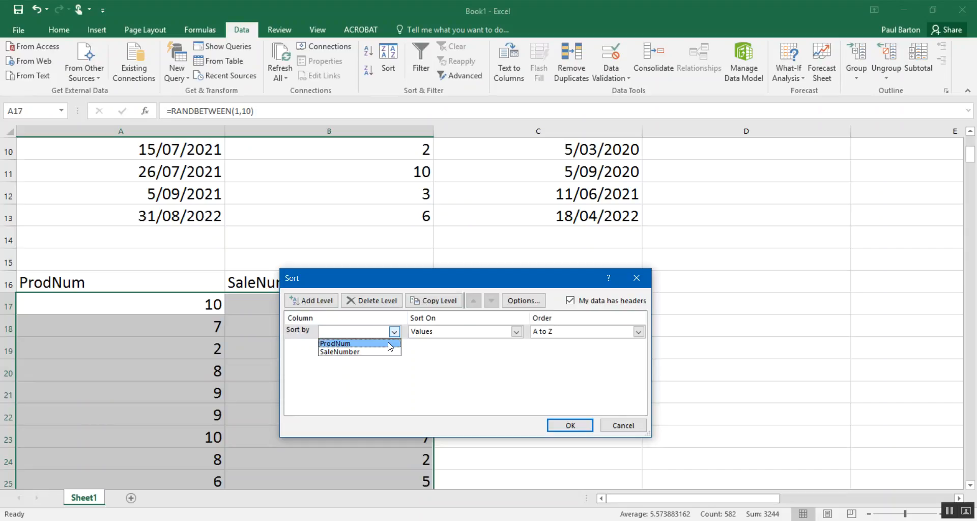
{"action": "left_click", "coordinate": [389, 344]}
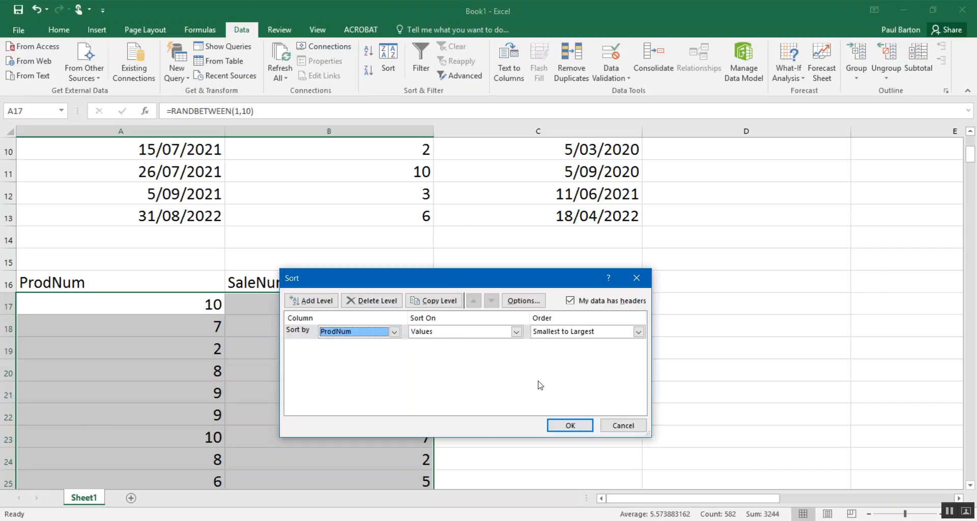
{"action": "left_click", "coordinate": [312, 301]}
{"action": "left_click", "coordinate": [394, 347]}
{"action": "left_click", "coordinate": [379, 364]}
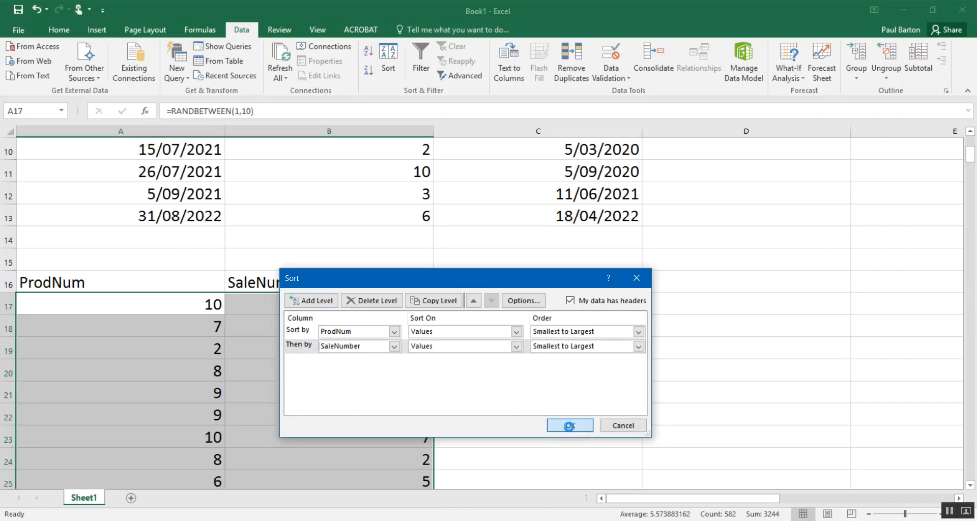
{"action": "left_click", "coordinate": [569, 427]}
Examine the order of the ProdNum and SaleNumber pairs after sorting, selecting rows 19 and 20 to compare them.
{"action": "scroll", "coordinate": [487, 419], "scroll_direction": "down", "scroll_amount": 2}
{"action": "scroll", "coordinate": [487, 418], "scroll_direction": "down", "scroll_amount": 2}
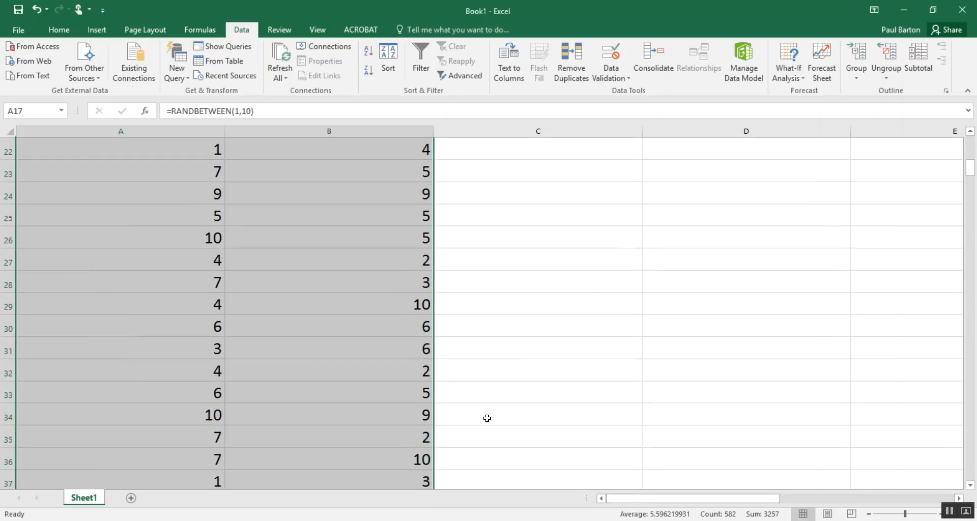
{"action": "scroll", "coordinate": [487, 418], "scroll_direction": "up", "scroll_amount": 3}
{"action": "scroll", "coordinate": [281, 327], "scroll_direction": "down", "scroll_amount": 2}
{"action": "scroll", "coordinate": [281, 326], "scroll_direction": "up", "scroll_amount": 1}
{"action": "left_click", "coordinate": [9, 216]}
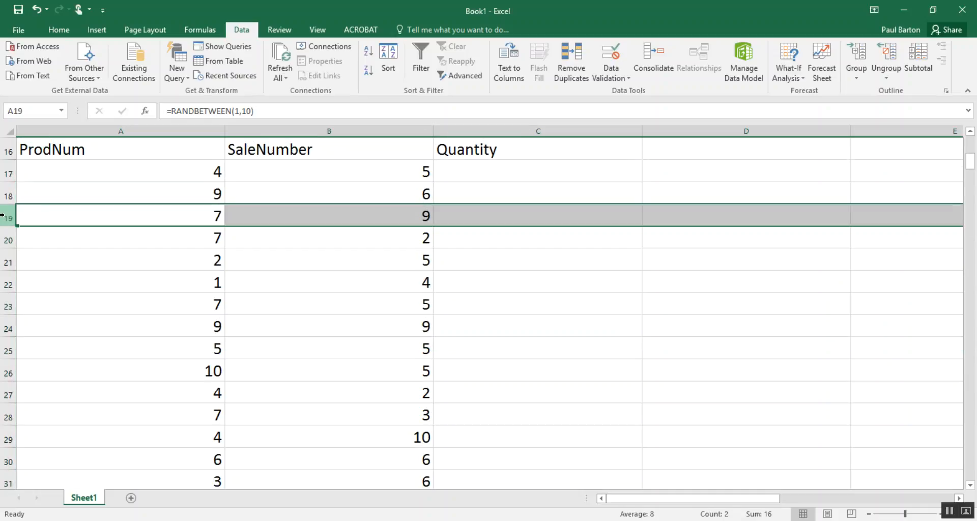
{"action": "left_click_drag", "start_coordinate": [12, 228], "coordinate": [11, 240]}
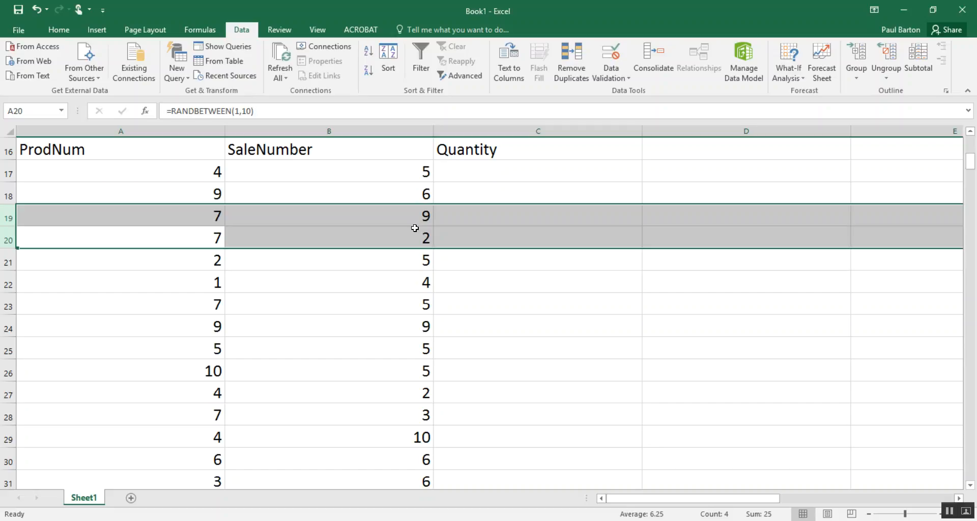
Enter the formula =A17*1000+B17 in cell D17 to combine the product and sale numbers into one value.
{"action": "left_click", "coordinate": [700, 163]}
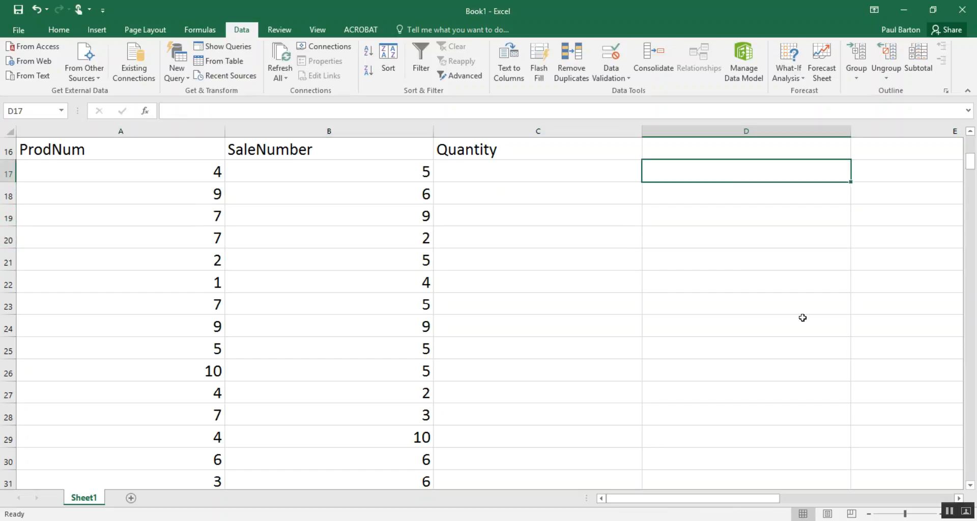
{"action": "scroll", "coordinate": [814, 356], "scroll_direction": "up", "scroll_amount": 2}
{"action": "scroll", "coordinate": [824, 394], "scroll_direction": "down", "scroll_amount": 1}
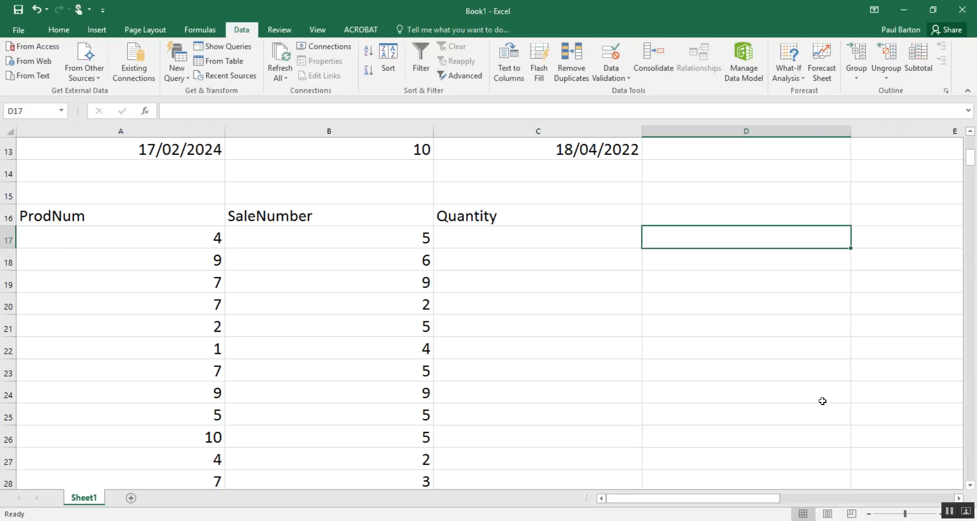
{"action": "type", "text": "="}
{"action": "key", "text": "Left"}
{"action": "key", "text": "Left"}
{"action": "key", "text": "Left"}
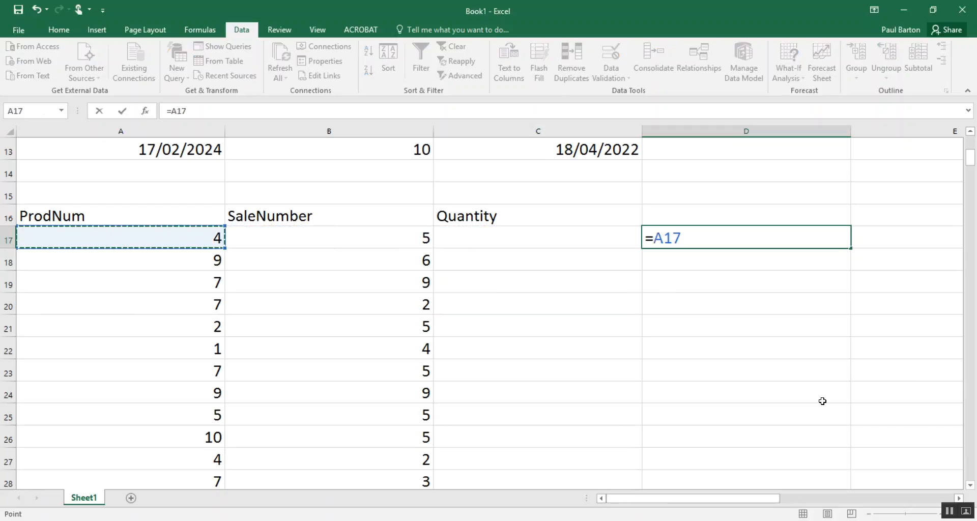
{"action": "type", "text": "*1000"}
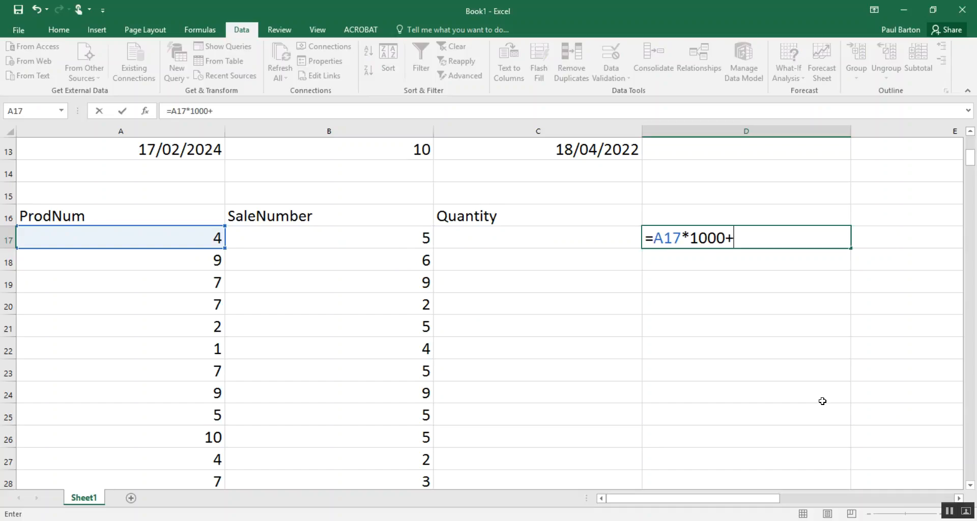
{"action": "type", "text": "+"}
{"action": "key", "text": "Left"}
{"action": "key", "text": "Left"}
{"action": "key", "text": "Return"}
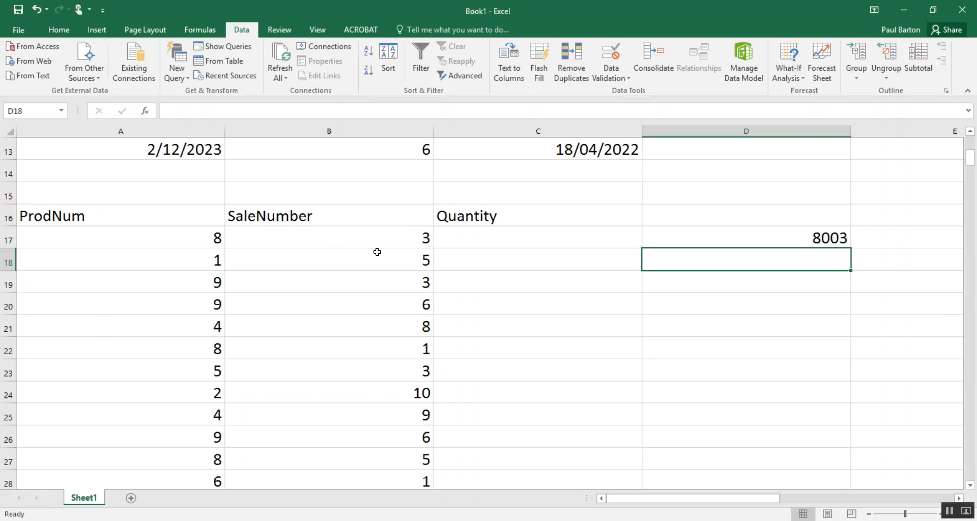
Fill the combining formula in D17 down column D alongside all the random number pairs.
{"action": "left_click", "coordinate": [798, 237]}
{"action": "left_click_drag", "start_coordinate": [855, 246], "coordinate": [845, 354]}
{"action": "scroll", "coordinate": [816, 378], "scroll_direction": "up", "scroll_amount": 4}
{"action": "scroll", "coordinate": [816, 378], "scroll_direction": "up", "scroll_amount": 19}
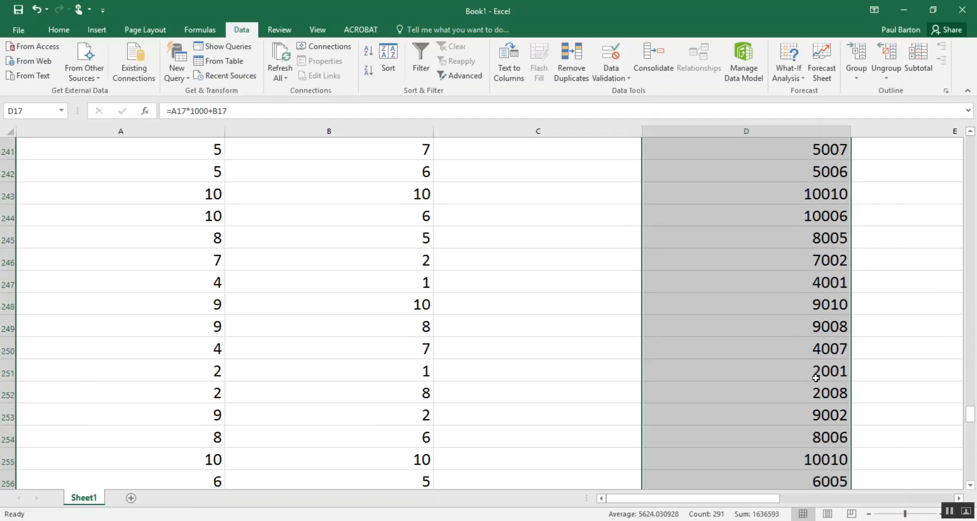
Clear and delete rows 1 to 15 above the ProdNum, SaleNumber and Quantity headers.
{"action": "scroll", "coordinate": [836, 274], "scroll_direction": "up", "scroll_amount": 20}
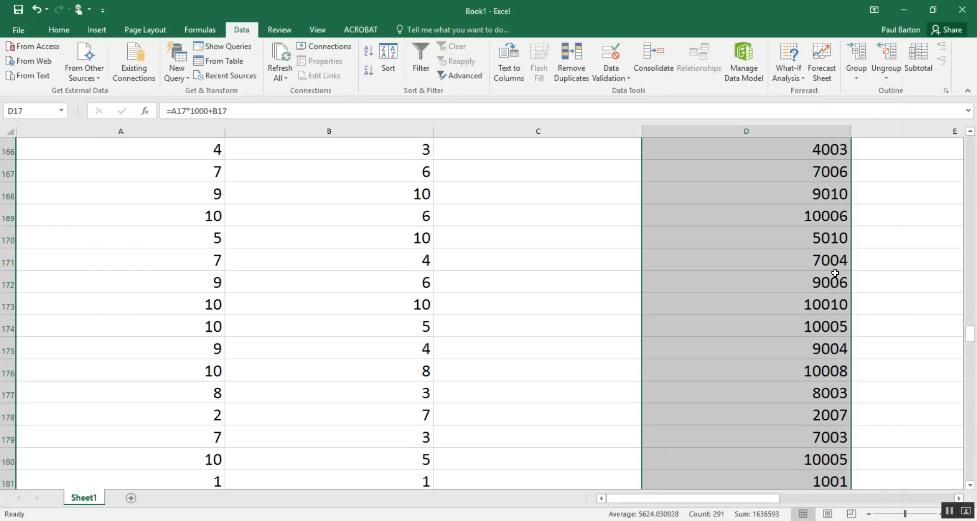
{"action": "scroll", "coordinate": [835, 273], "scroll_direction": "up", "scroll_amount": 20}
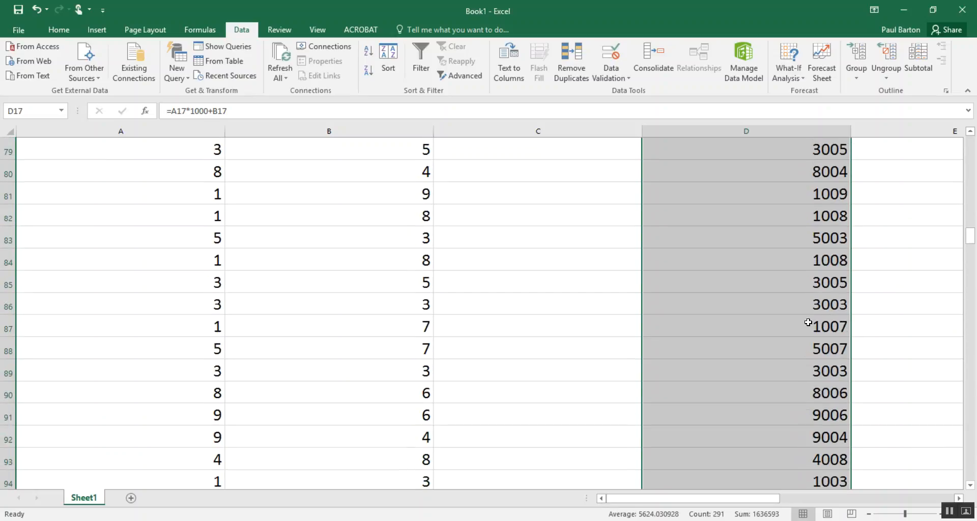
{"action": "scroll", "coordinate": [808, 322], "scroll_direction": "up", "scroll_amount": 20}
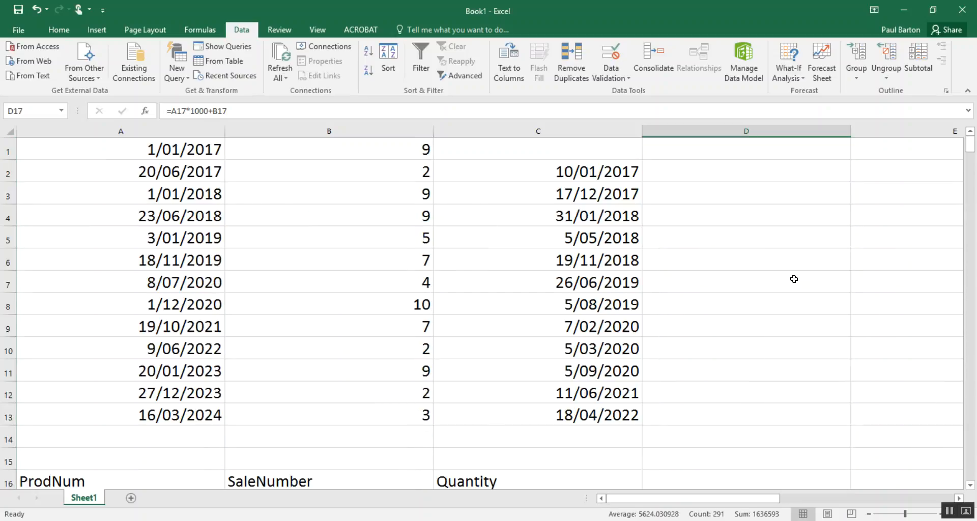
{"action": "scroll", "coordinate": [772, 359], "scroll_direction": "down", "scroll_amount": 2}
{"action": "left_click_drag", "start_coordinate": [8, 328], "coordinate": [2, 77]}
{"action": "key", "text": "Delete"}
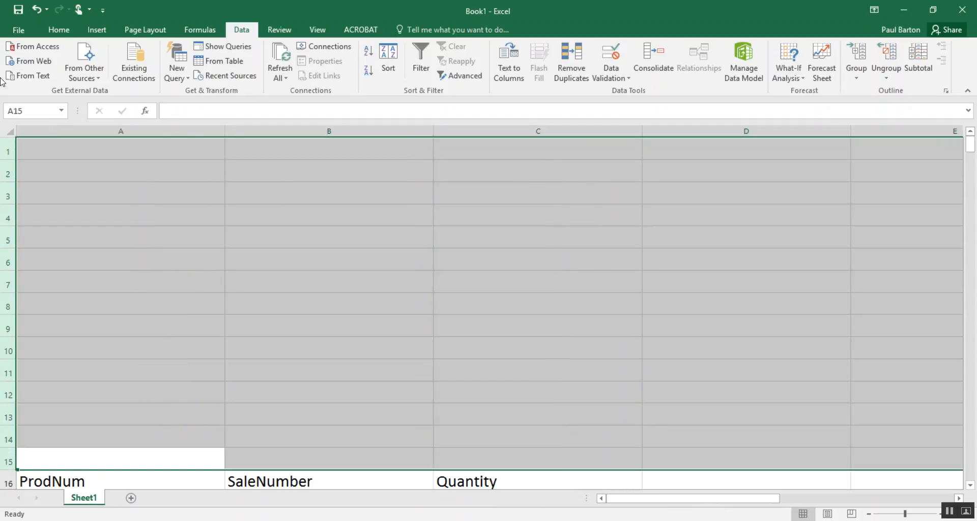
{"action": "right_click", "coordinate": [4, 142]}
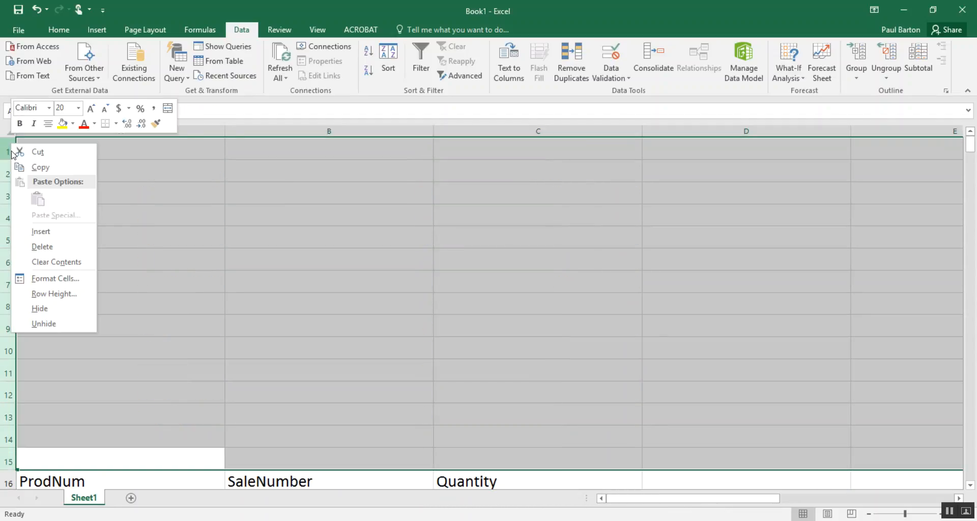
{"action": "left_click", "coordinate": [37, 250]}
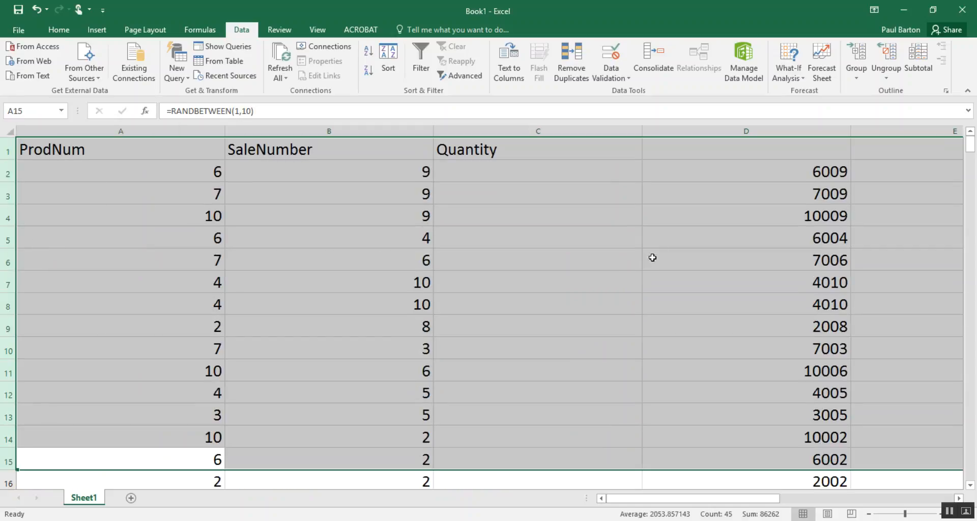
Try to sort the selected rows 2 to 15 by Column D values, with headers, and review the resulting order.
{"action": "left_click", "coordinate": [398, 58]}
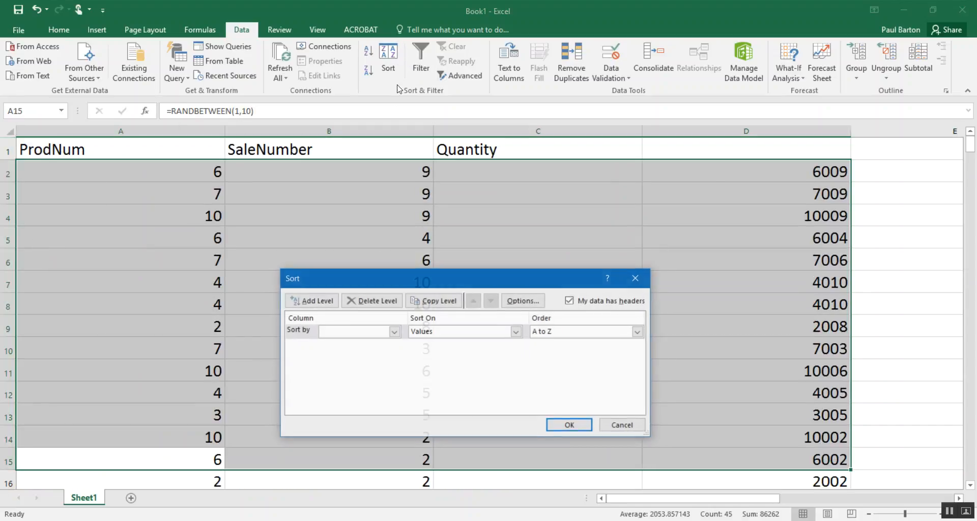
{"action": "left_click", "coordinate": [395, 333]}
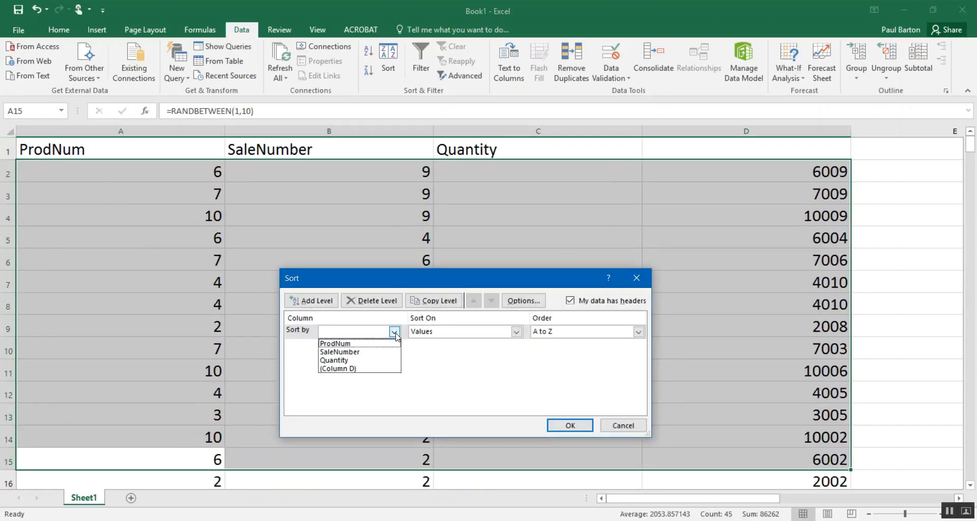
{"action": "left_click", "coordinate": [378, 369]}
{"action": "left_click", "coordinate": [569, 427]}
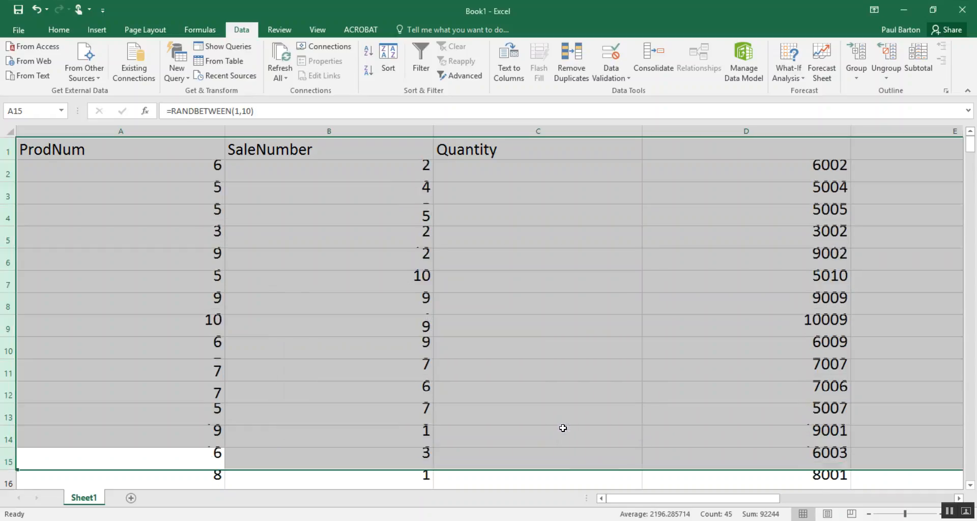
{"action": "scroll", "coordinate": [847, 321], "scroll_direction": "down", "scroll_amount": 3}
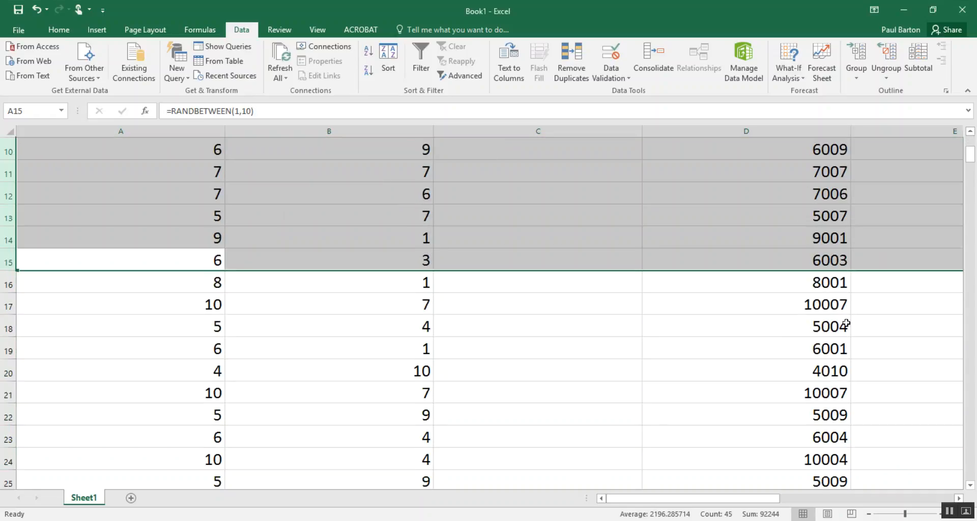
{"action": "scroll", "coordinate": [846, 324], "scroll_direction": "up", "scroll_amount": 3}
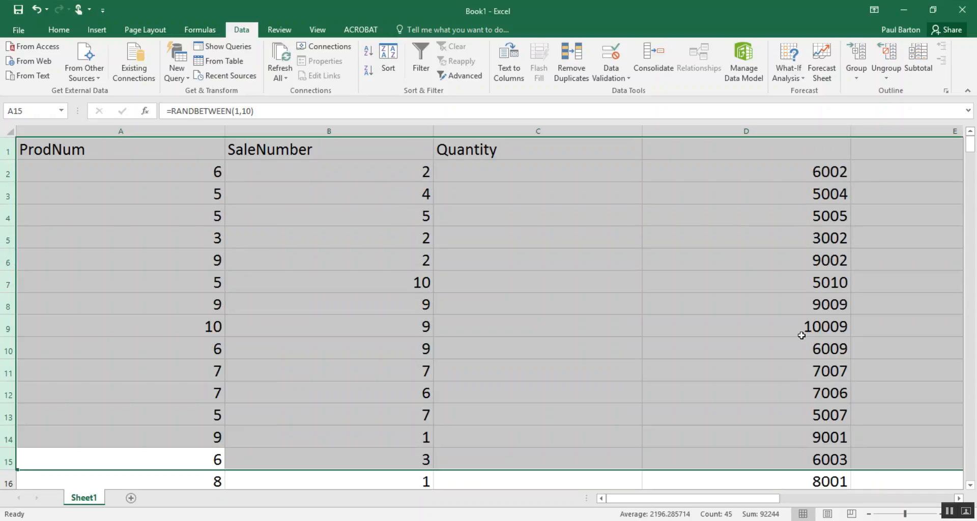
{"action": "left_click", "coordinate": [823, 219]}
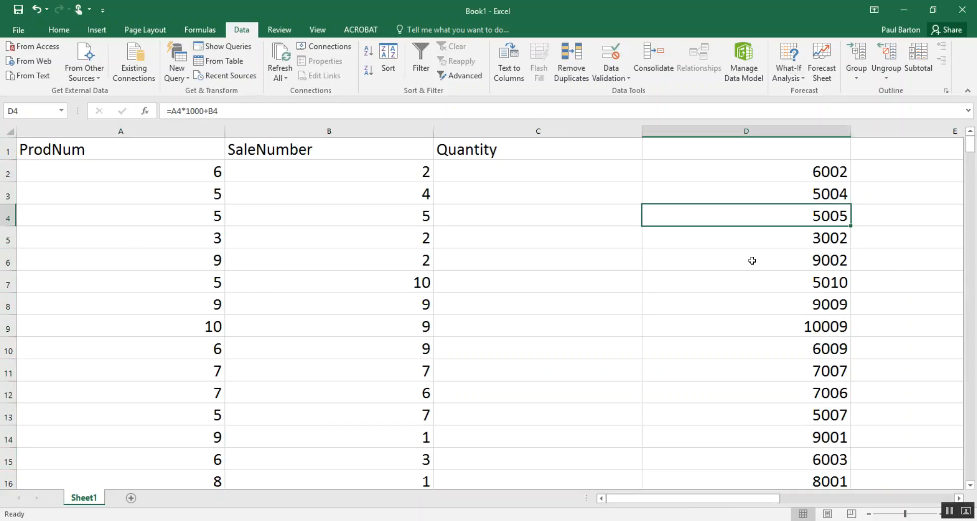
Sort the entire sheet by Column D values from smallest to largest, with headers.
{"action": "left_click", "coordinate": [9, 127]}
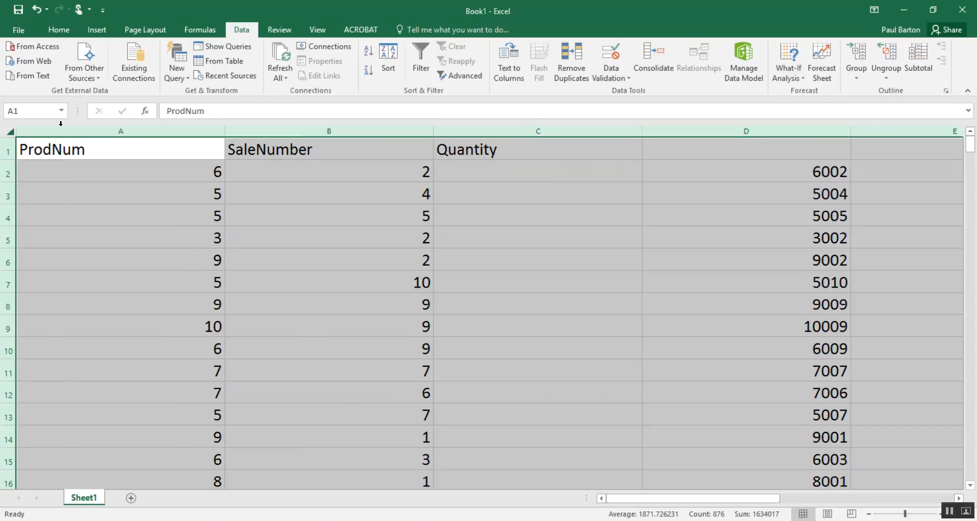
{"action": "left_click", "coordinate": [384, 54]}
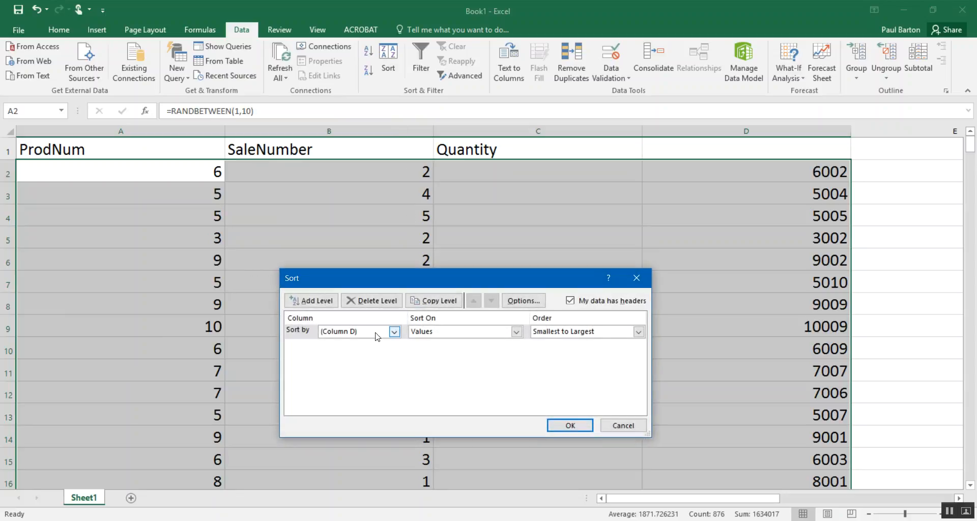
{"action": "left_click", "coordinate": [576, 428]}
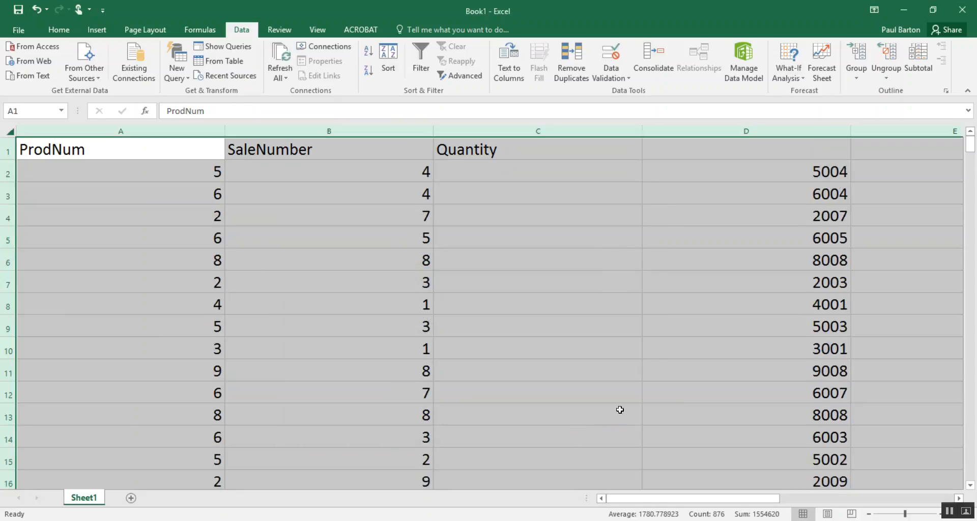
{"action": "left_click", "coordinate": [829, 238]}
Highlight duplicate values in D2:D292 with conditional formatting, using Light Red Fill with Dark Red Text.
{"action": "left_click_drag", "start_coordinate": [825, 167], "coordinate": [820, 415]}
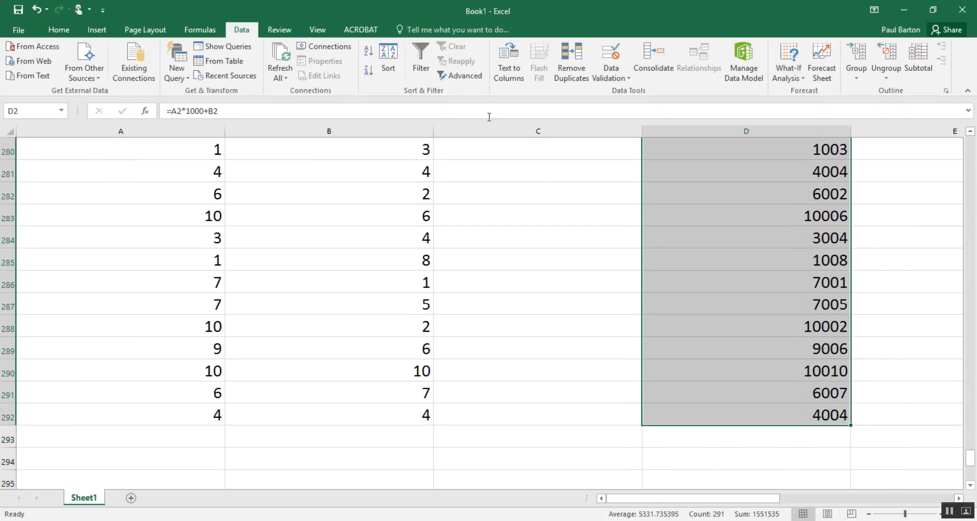
{"action": "left_click", "coordinate": [59, 30]}
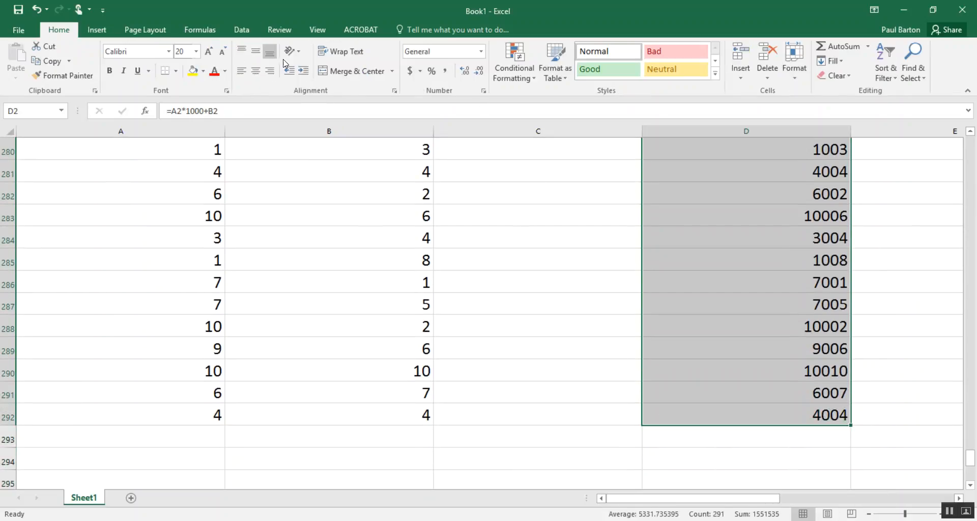
{"action": "left_click", "coordinate": [522, 63]}
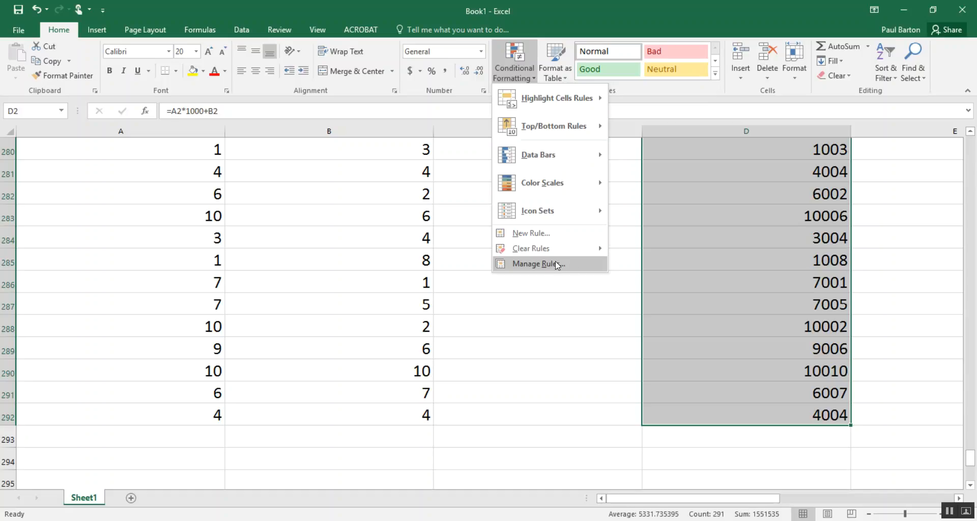
{"action": "mouse_move", "coordinate": [567, 100]}
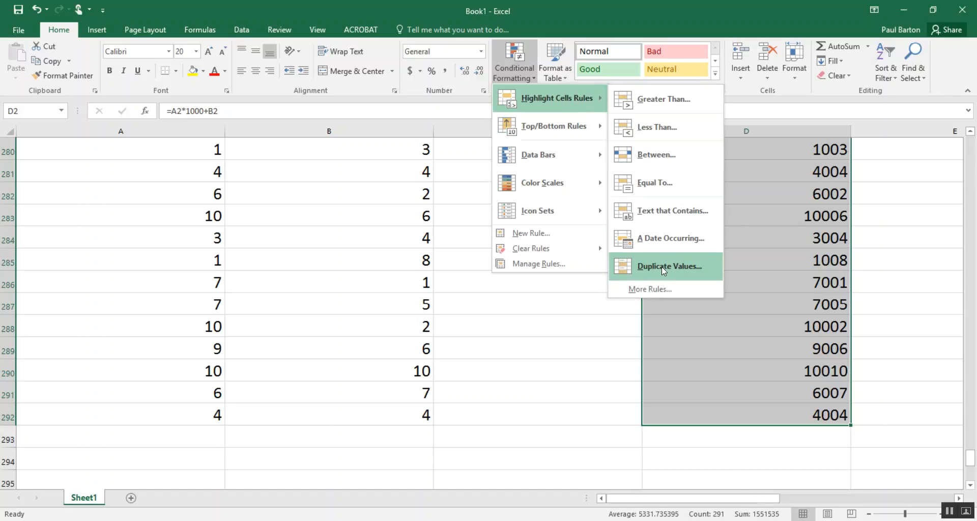
{"action": "mouse_move", "coordinate": [568, 126]}
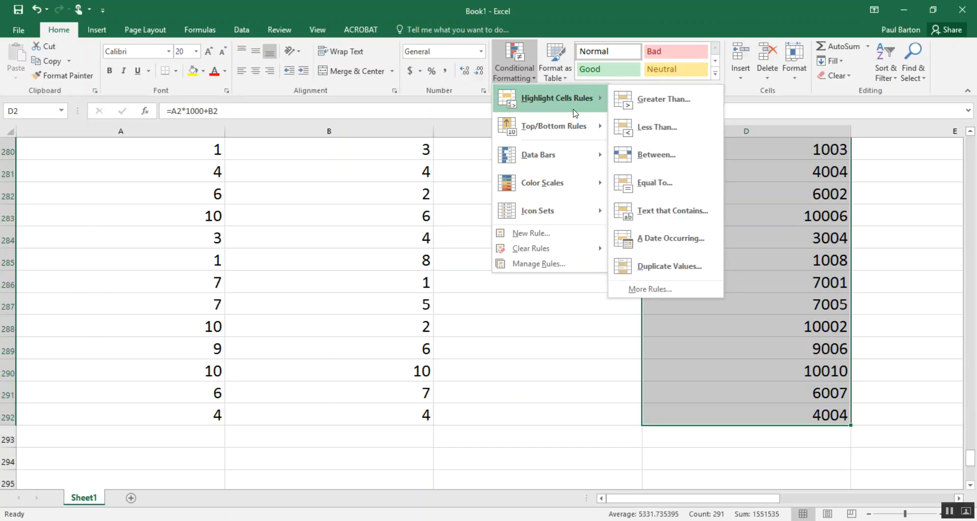
{"action": "left_click", "coordinate": [650, 265]}
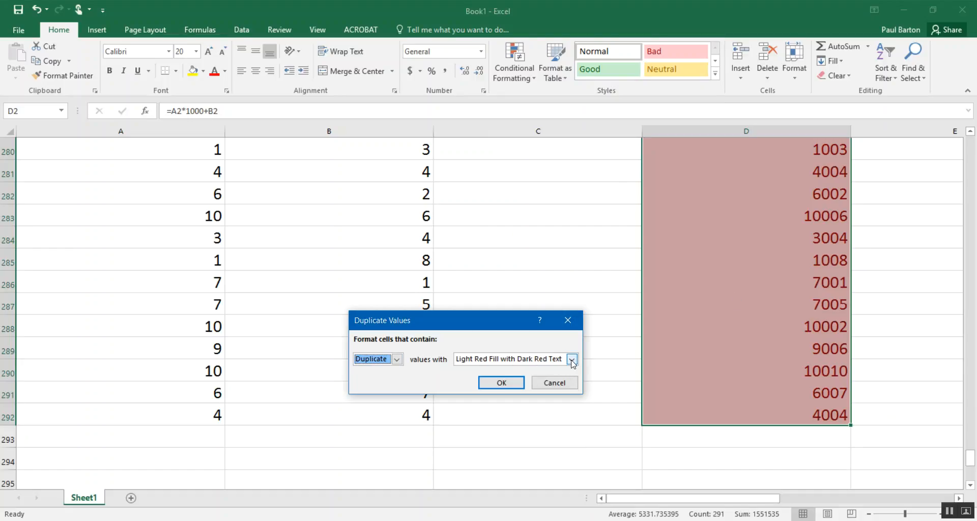
{"action": "left_click", "coordinate": [502, 383]}
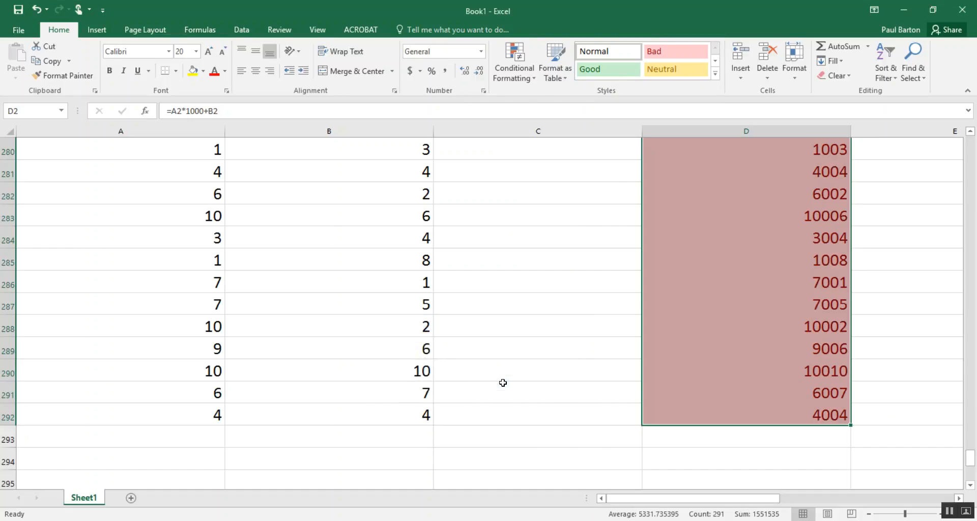
{"action": "left_click", "coordinate": [589, 357]}
Examine the duplicate highlighting throughout column D, comparing the highlighted combined numbers with the unhighlighted ones.
{"action": "scroll", "coordinate": [674, 341], "scroll_direction": "up", "scroll_amount": 9}
{"action": "left_click", "coordinate": [700, 356]}
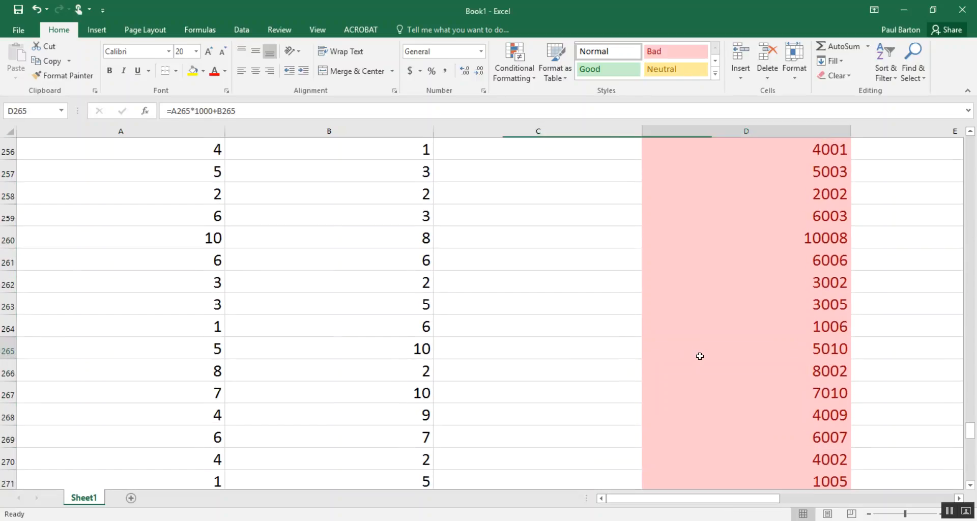
{"action": "scroll", "coordinate": [700, 356], "scroll_direction": "up", "scroll_amount": 9}
{"action": "scroll", "coordinate": [882, 293], "scroll_direction": "up", "scroll_amount": 20}
{"action": "scroll", "coordinate": [882, 293], "scroll_direction": "up", "scroll_amount": 20}
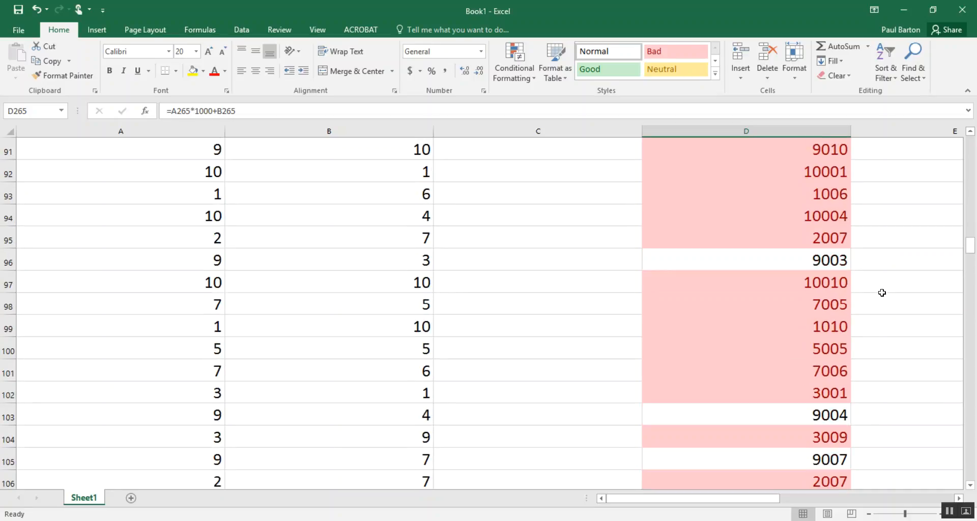
{"action": "scroll", "coordinate": [882, 292], "scroll_direction": "up", "scroll_amount": 2}
{"action": "scroll", "coordinate": [882, 293], "scroll_direction": "up", "scroll_amount": 1}
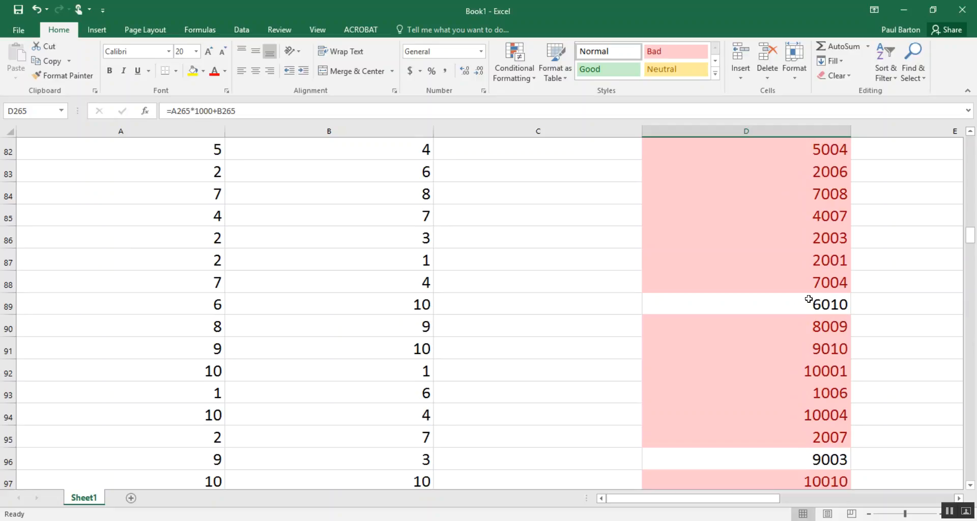
{"action": "scroll", "coordinate": [813, 304], "scroll_direction": "up", "scroll_amount": 18}
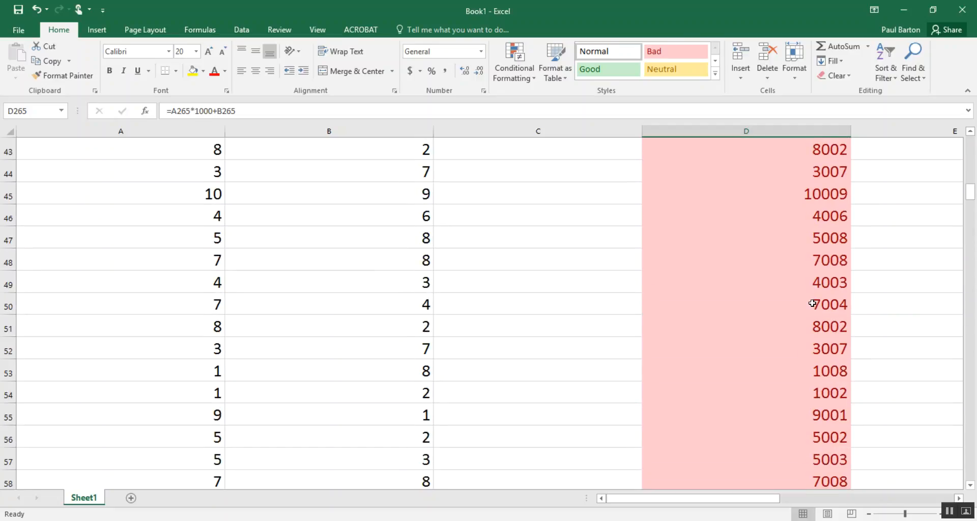
{"action": "scroll", "coordinate": [812, 304], "scroll_direction": "up", "scroll_amount": 9}
{"action": "scroll", "coordinate": [812, 303], "scroll_direction": "down", "scroll_amount": 4}
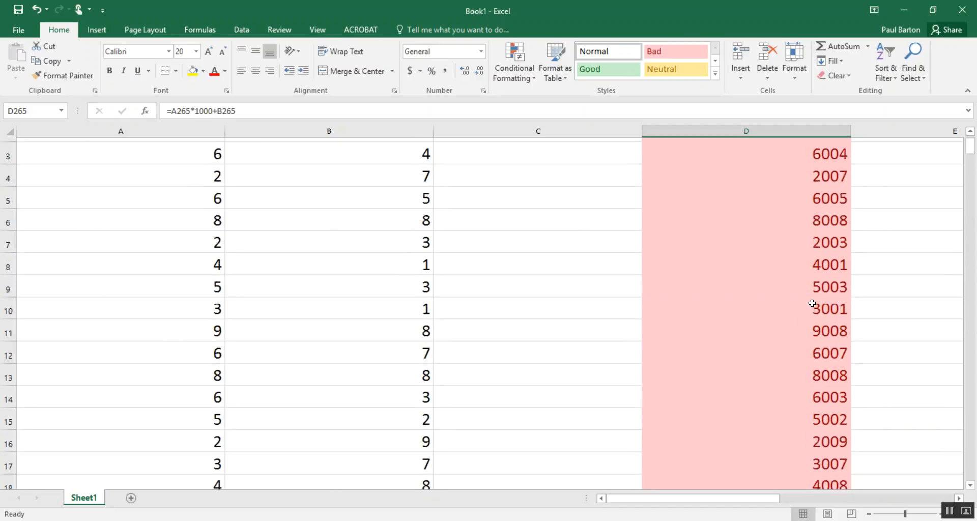
{"action": "scroll", "coordinate": [812, 303], "scroll_direction": "up", "scroll_amount": 4}
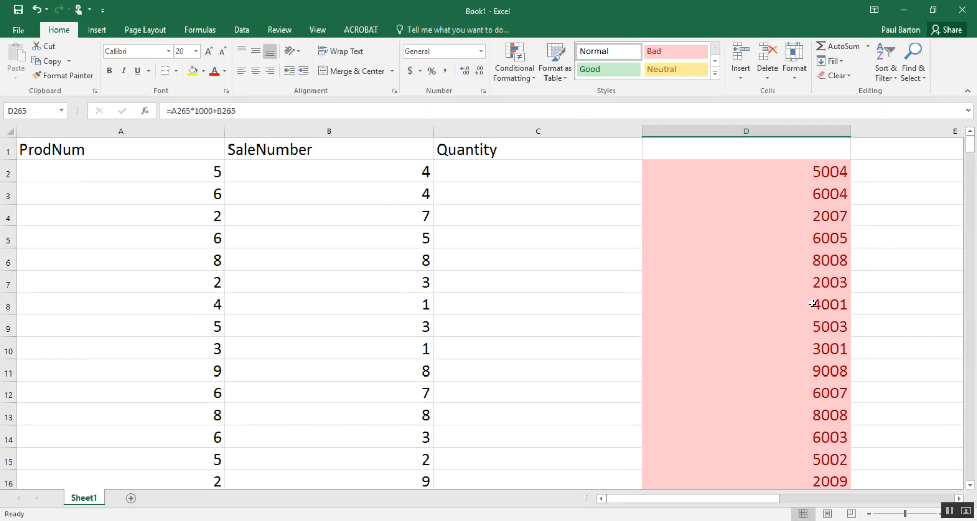
{"action": "scroll", "coordinate": [453, 320], "scroll_direction": "down", "scroll_amount": 10}
{"action": "scroll", "coordinate": [779, 293], "scroll_direction": "up", "scroll_amount": 10}
Replace the formula in the first SaleNumber cell, B2, with the fixed value 15.
{"action": "left_click", "coordinate": [365, 176]}
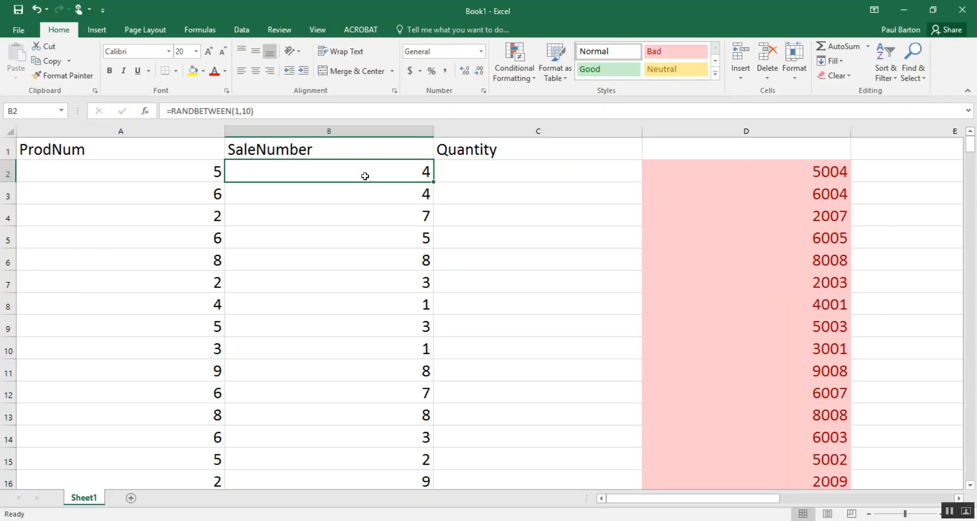
{"action": "type", "text": "15"}
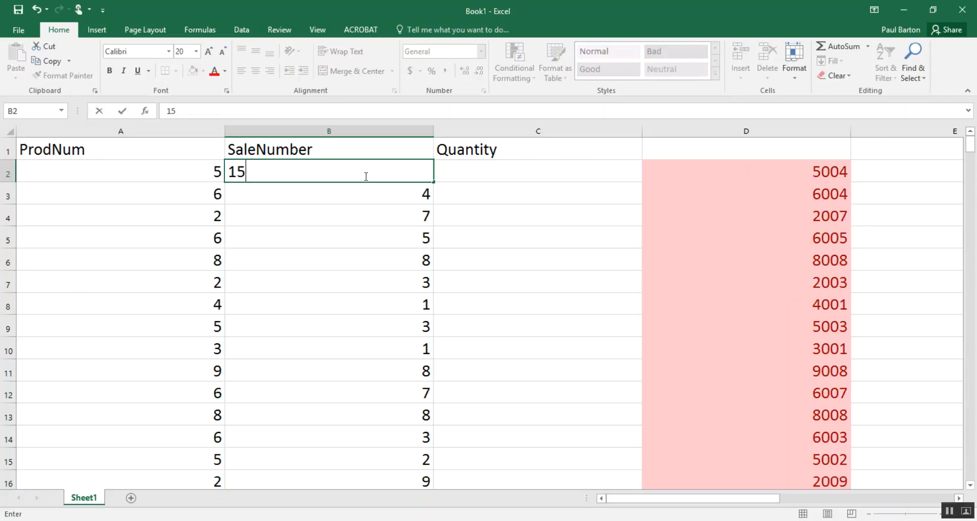
{"action": "key", "text": "Return"}
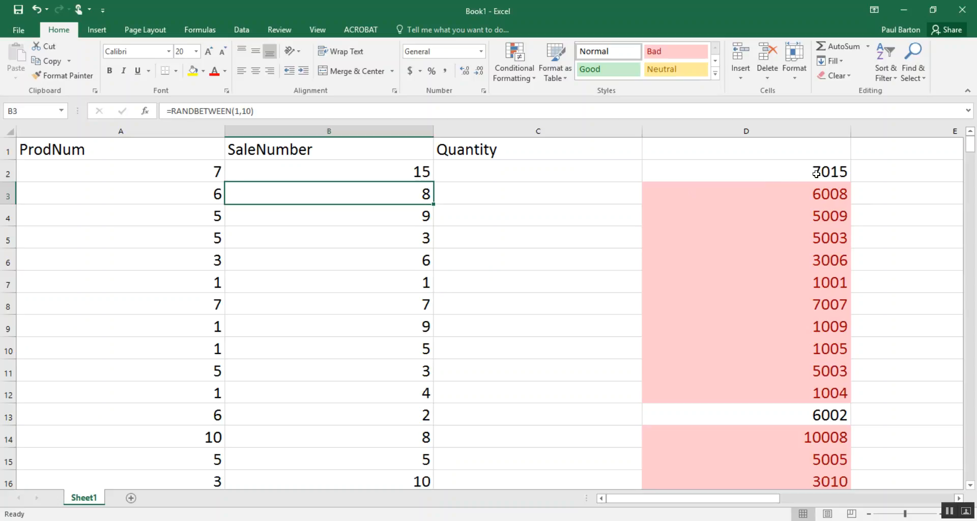
Inspect the contents of the ProdNum and SaleNumber cells in rows 2 and 3 to see which hold RANDBETWEEN formulas.
{"action": "left_click", "coordinate": [190, 174]}
{"action": "left_click", "coordinate": [183, 195]}
{"action": "left_click", "coordinate": [196, 169]}
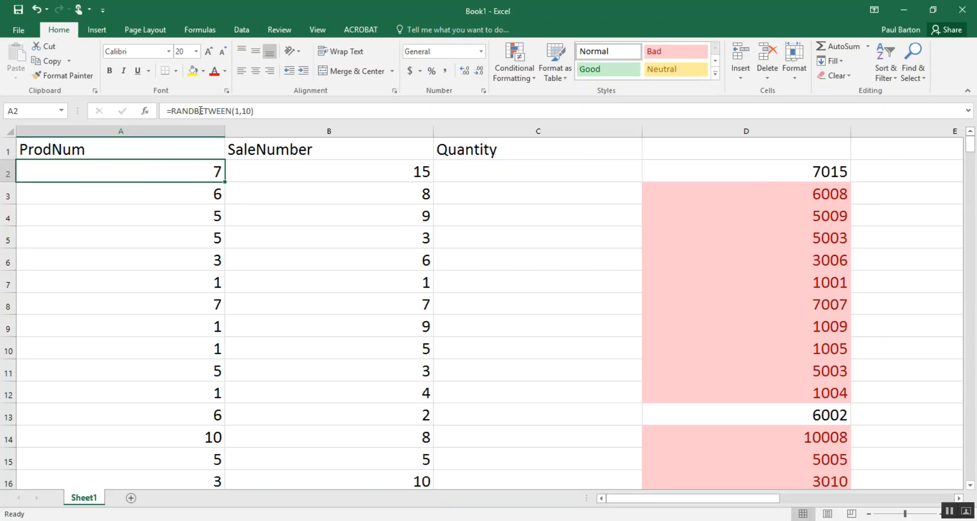
{"action": "left_click", "coordinate": [359, 172]}
{"action": "left_click", "coordinate": [147, 192]}
{"action": "left_click", "coordinate": [267, 192]}
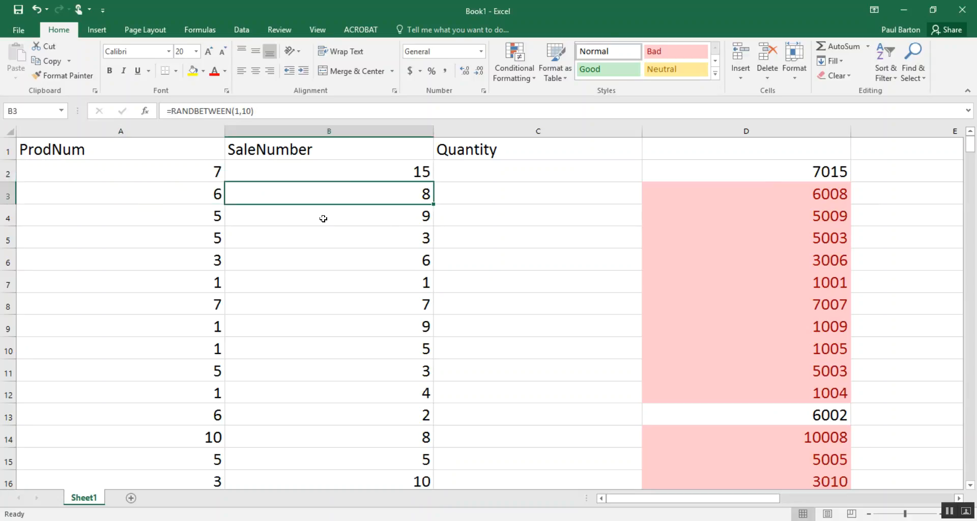
{"action": "scroll", "coordinate": [323, 218], "scroll_direction": "down", "scroll_amount": 1}
{"action": "scroll", "coordinate": [321, 275], "scroll_direction": "up", "scroll_amount": 1}
Copy the ProdNum and SaleNumber data in A2:B292 and paste it over itself as values only.
{"action": "left_click_drag", "start_coordinate": [119, 169], "coordinate": [360, 391]}
{"action": "key", "text": "ctrl+c"}
{"action": "scroll", "coordinate": [360, 389], "scroll_direction": "up", "scroll_amount": 7}
{"action": "scroll", "coordinate": [361, 389], "scroll_direction": "up", "scroll_amount": 20}
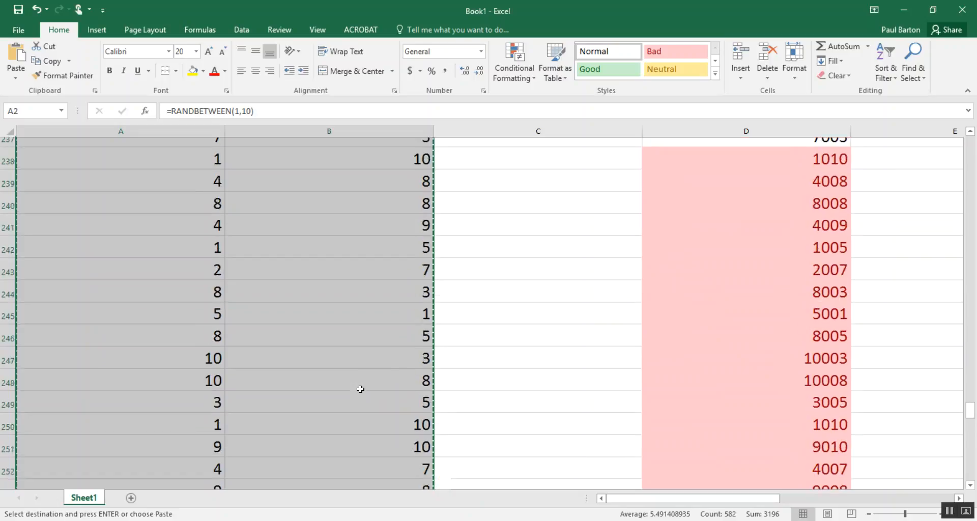
{"action": "left_click_drag", "start_coordinate": [971, 371], "coordinate": [888, 127]}
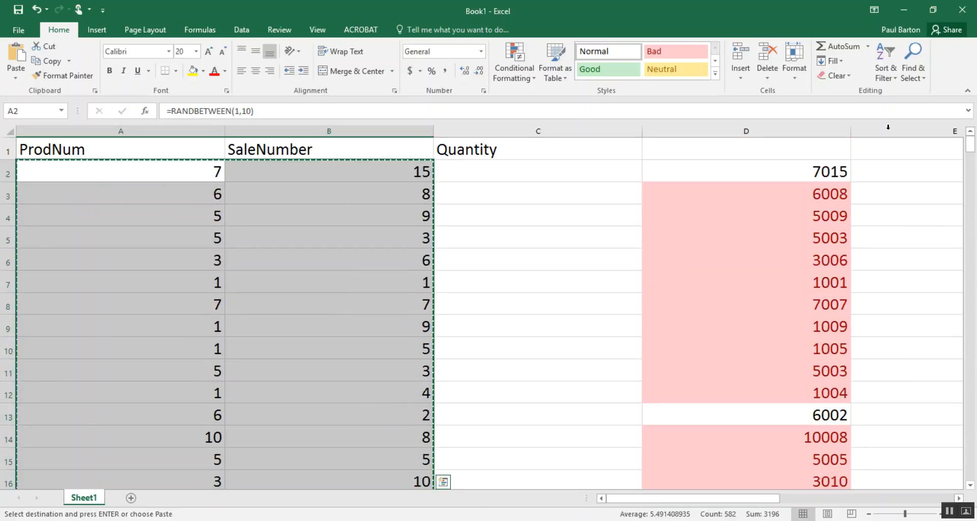
{"action": "right_click", "coordinate": [125, 173]}
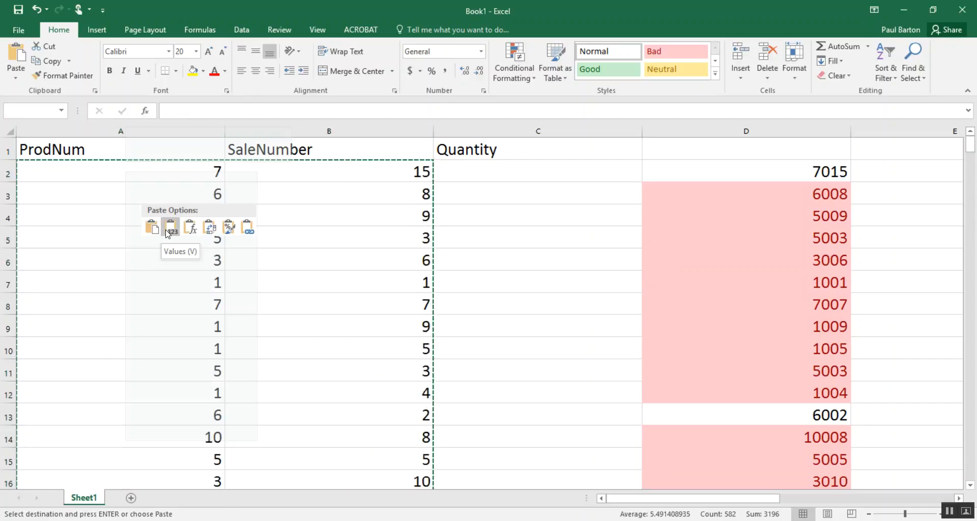
{"action": "left_click", "coordinate": [169, 231]}
Check that the pasted ProdNum cells hold constants, and examine the duplicate highlighting down column D.
{"action": "left_click", "coordinate": [185, 272]}
{"action": "key", "text": "Down"}
{"action": "key", "text": "Down"}
{"action": "key", "text": "Down"}
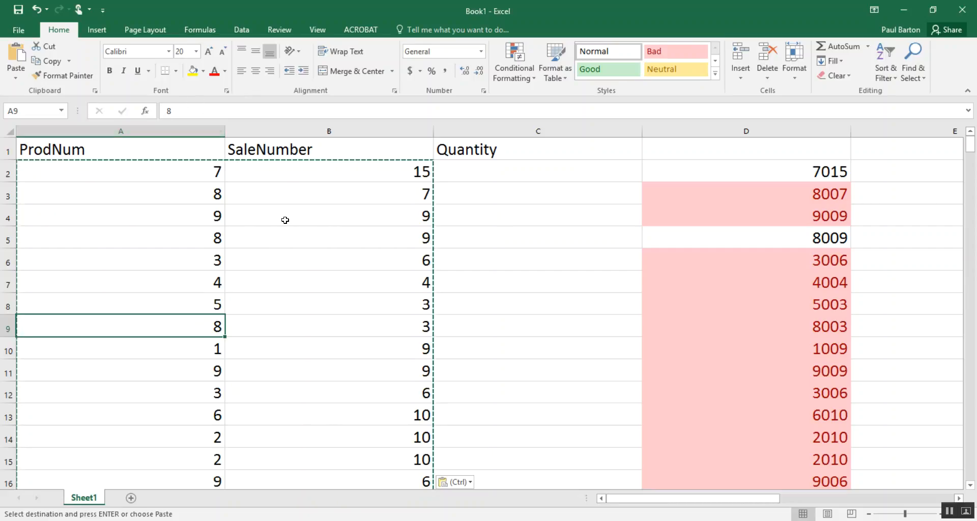
{"action": "scroll", "coordinate": [731, 395], "scroll_direction": "down", "scroll_amount": 3}
{"action": "scroll", "coordinate": [734, 411], "scroll_direction": "up", "scroll_amount": 3}
{"action": "scroll", "coordinate": [808, 257], "scroll_direction": "down", "scroll_amount": 11}
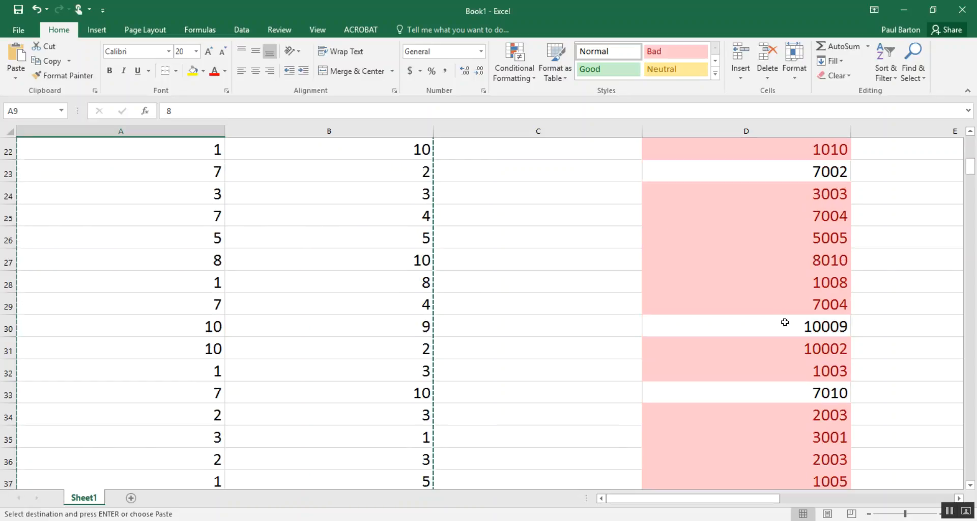